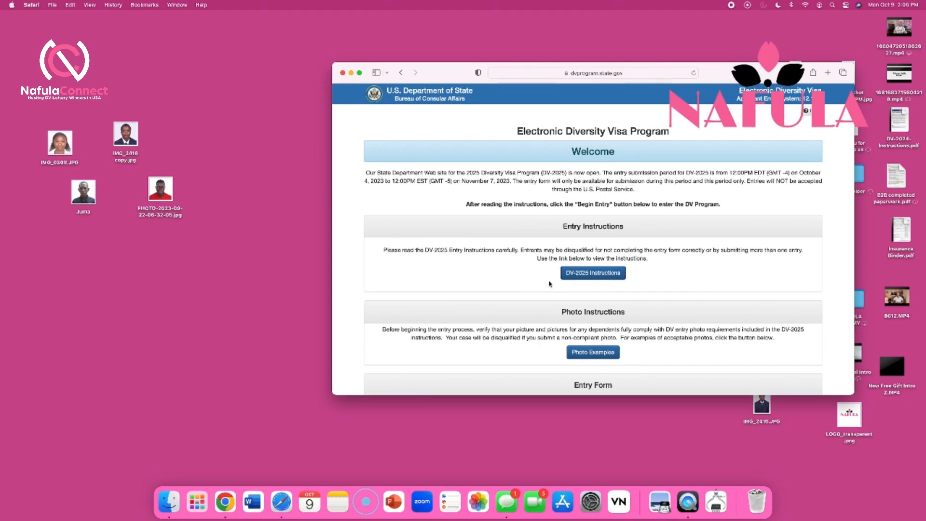
Switch Safari to full screen and begin a new DV-2025 entry
scroll(602, 320, "down", 5)
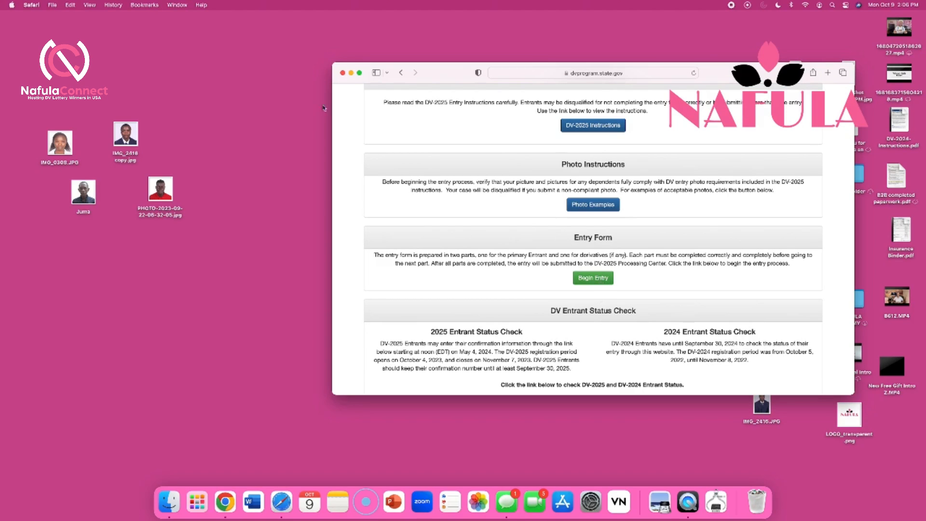
left_click(359, 73)
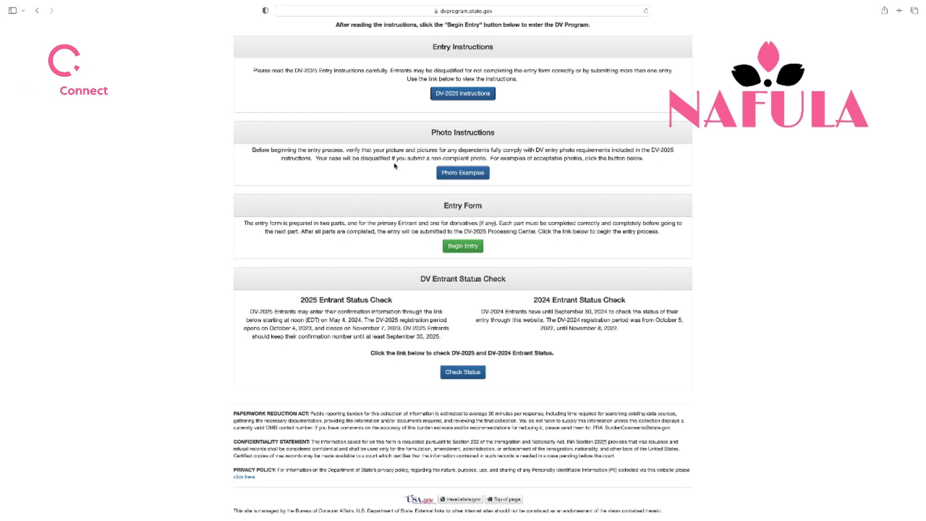
left_click(463, 248)
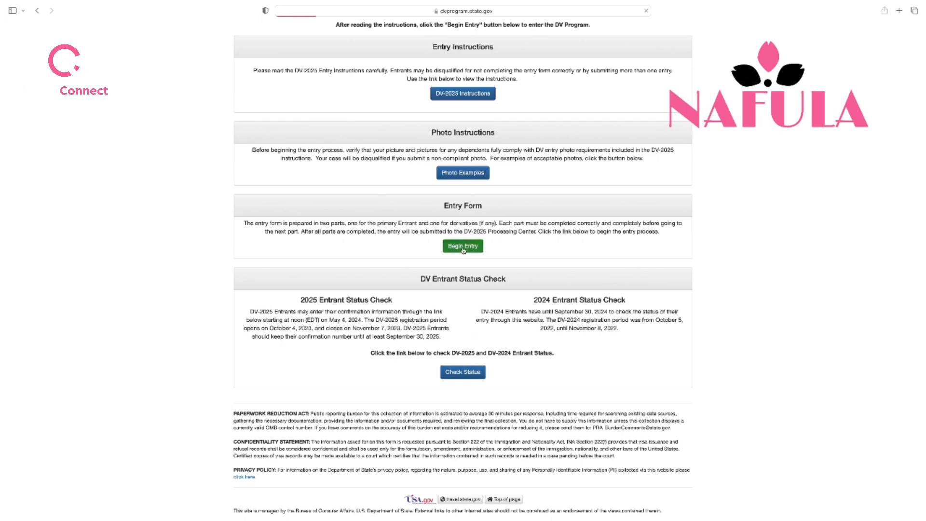
Enter the picture authentication code and submit it to reach Part One
left_click(324, 171)
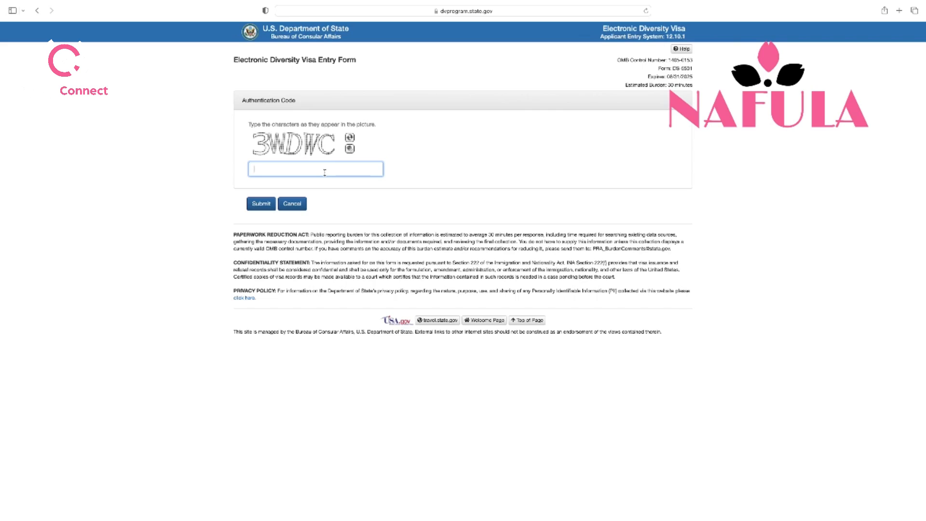
type("3WDWC")
left_click(261, 204)
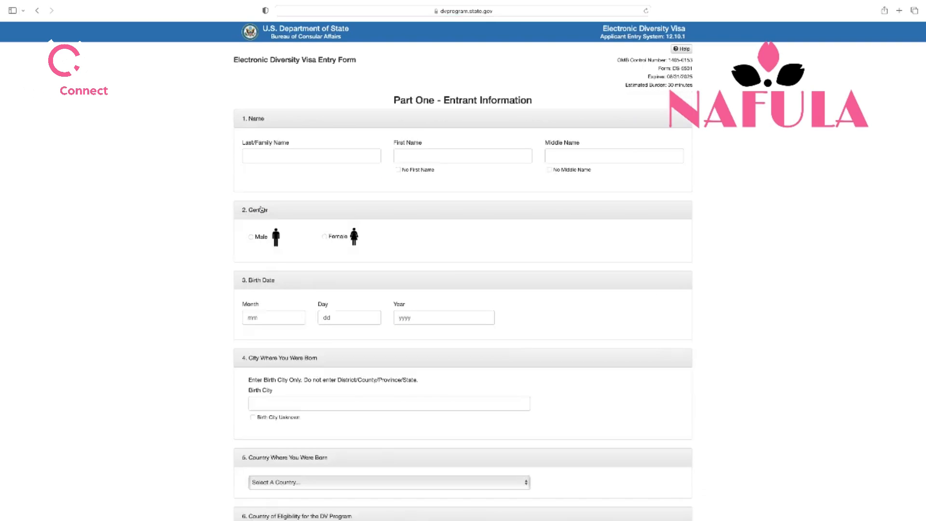
Enter the entrant's last, first and middle names and mark her as female
left_click(297, 156)
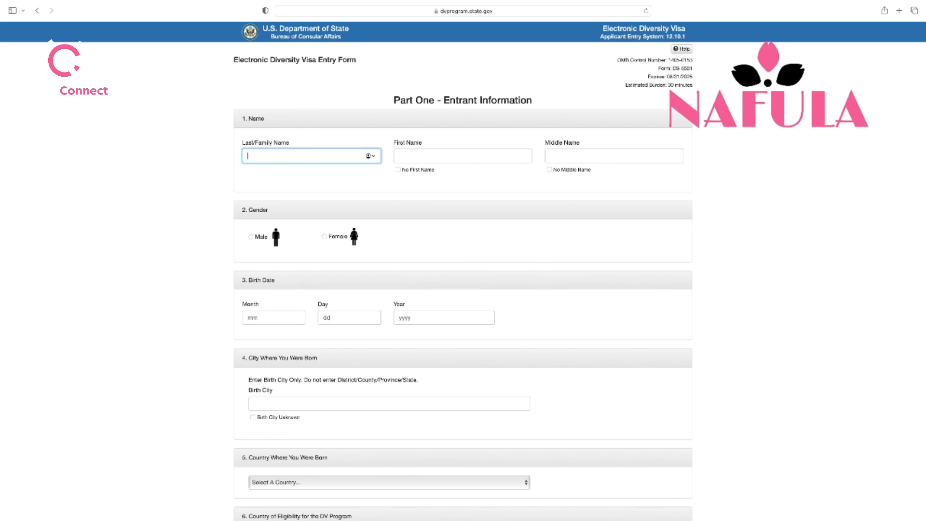
left_click(408, 156)
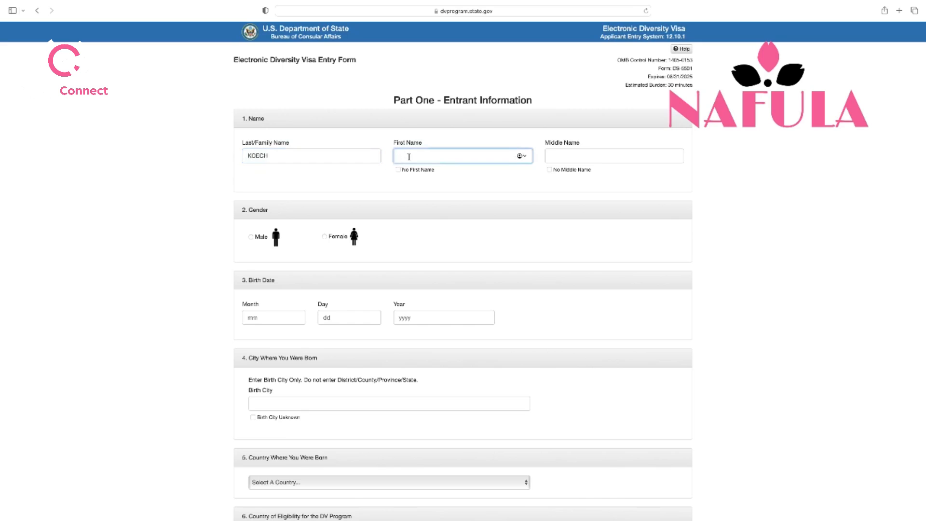
left_click(563, 157)
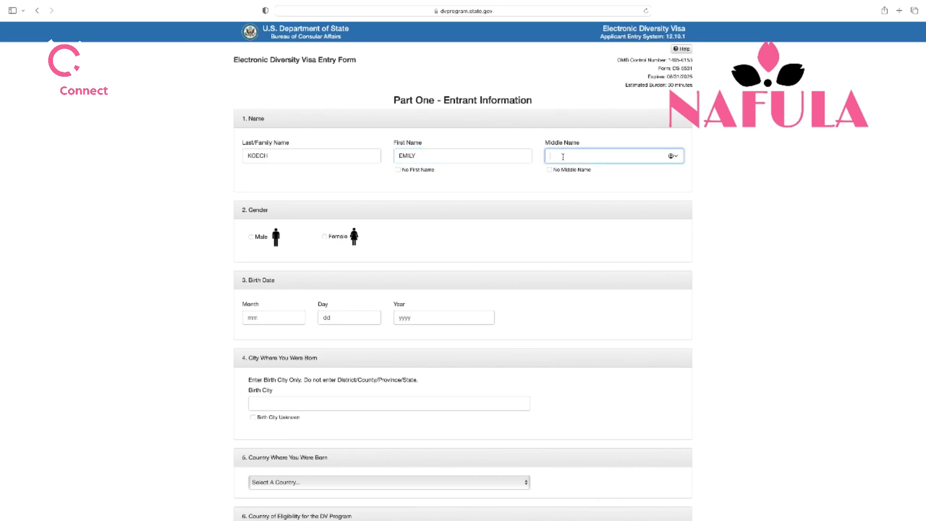
left_click(327, 239)
scroll(410, 253, "down", 3)
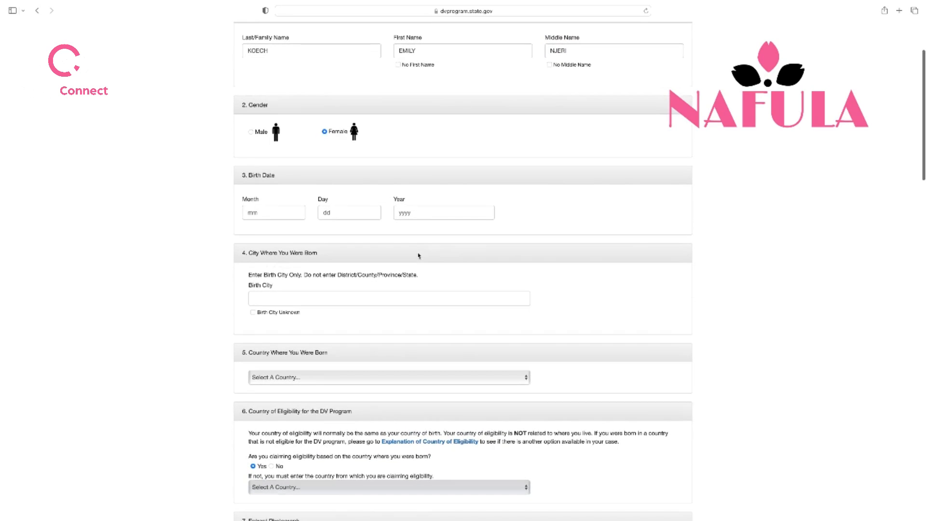
left_click(275, 213)
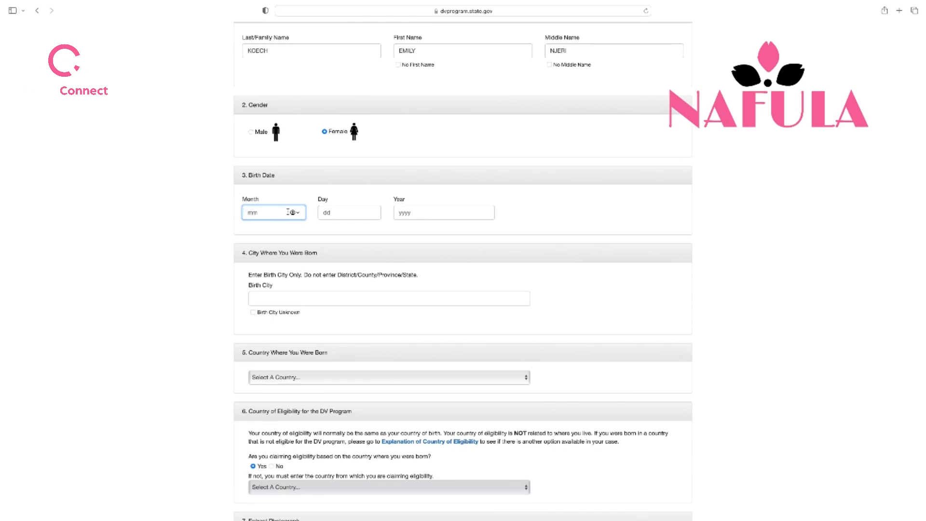
type("01")
left_click(344, 214)
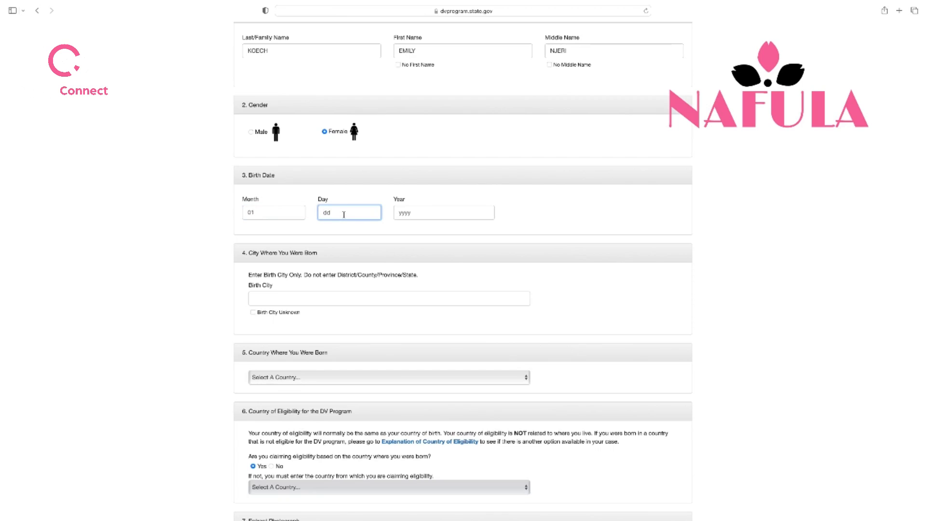
type("17")
left_click(415, 216)
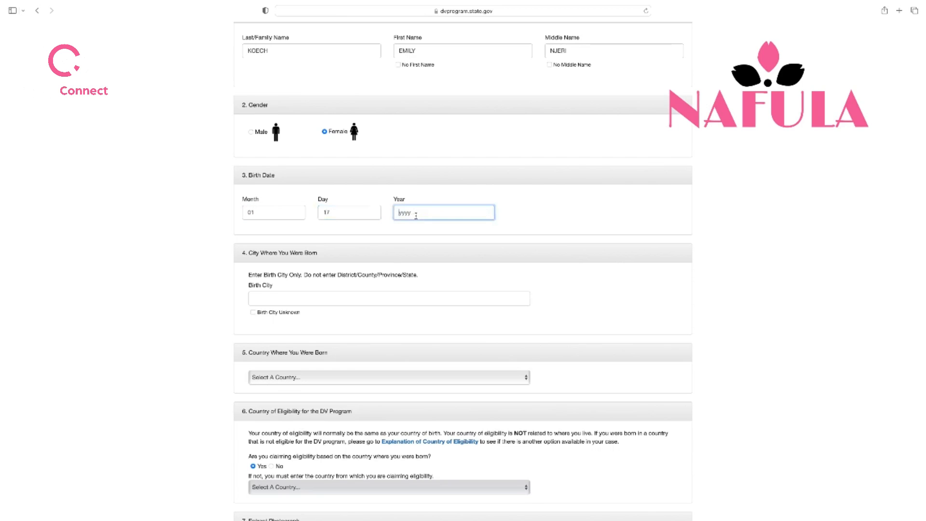
type("1980")
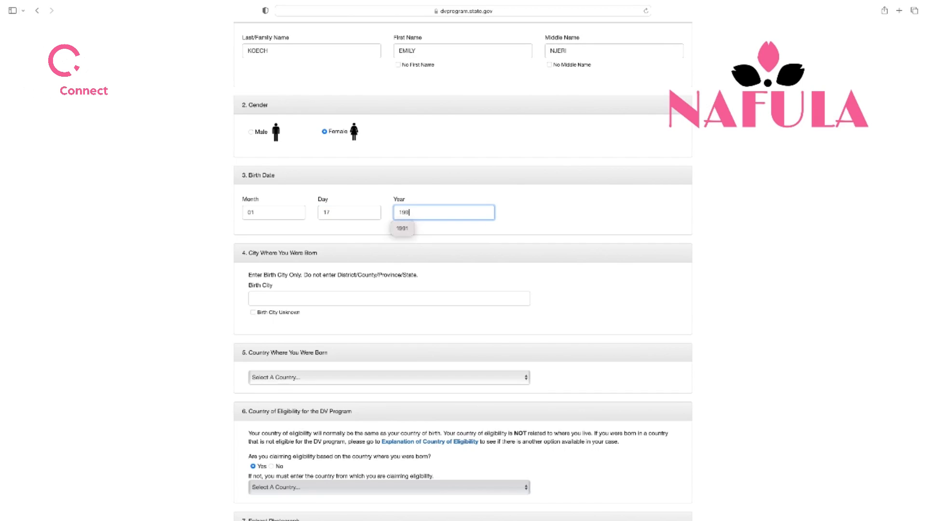
scroll(405, 262, "down", 2)
left_click(404, 260)
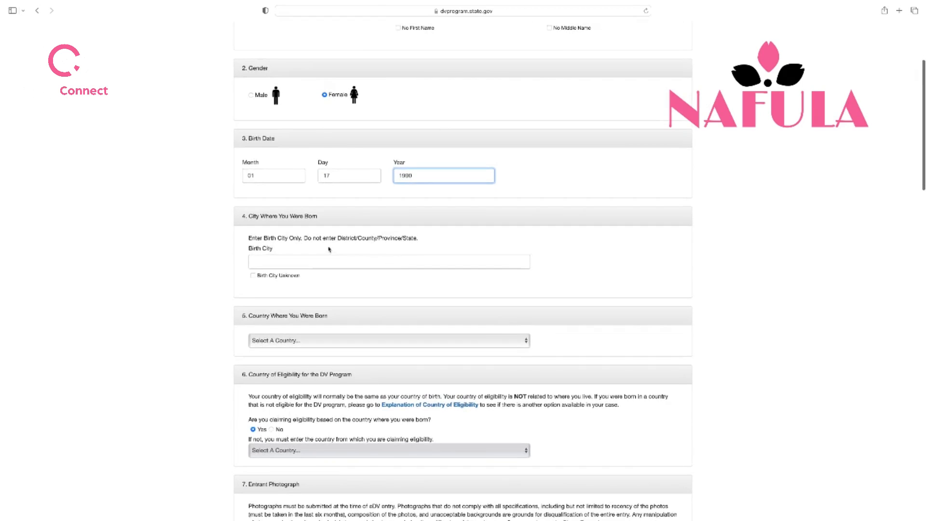
Enter NAIROBI as birth city and choose Kenya as the country of birth
scroll(330, 248, "up", 3)
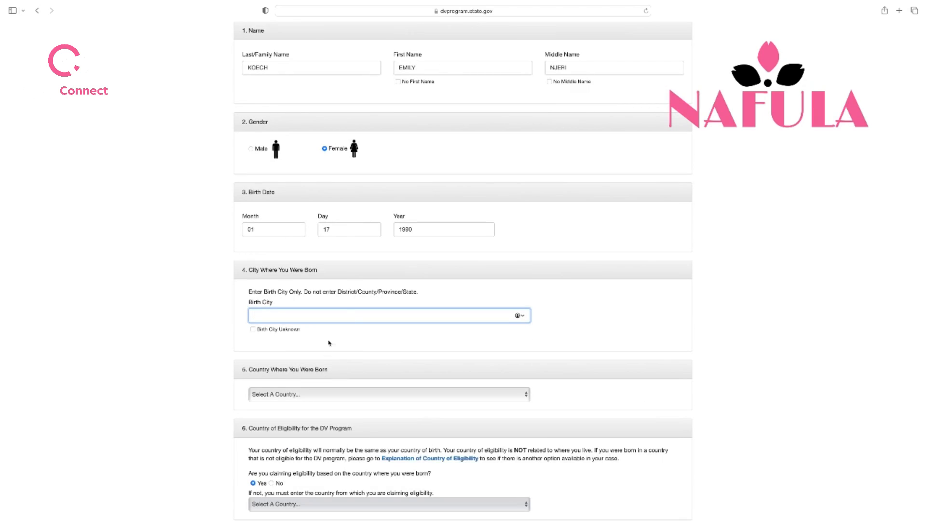
scroll(326, 318, "down", 3)
scroll(332, 289, "up", 1)
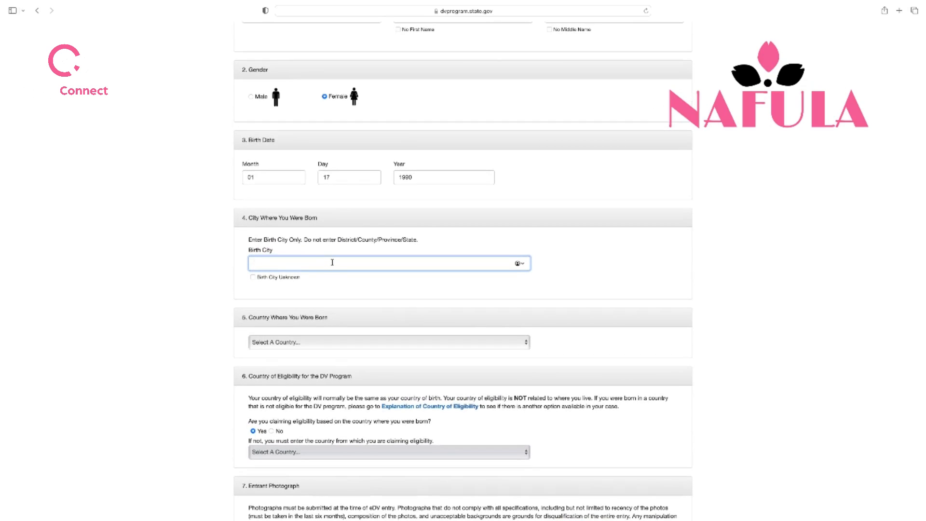
type("NAIROBI")
scroll(366, 251, "down", 4)
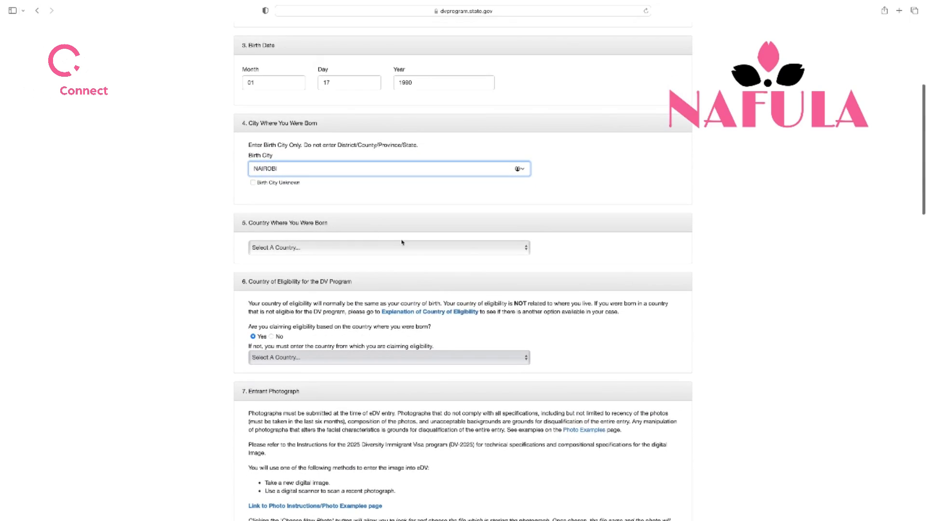
left_click(526, 247)
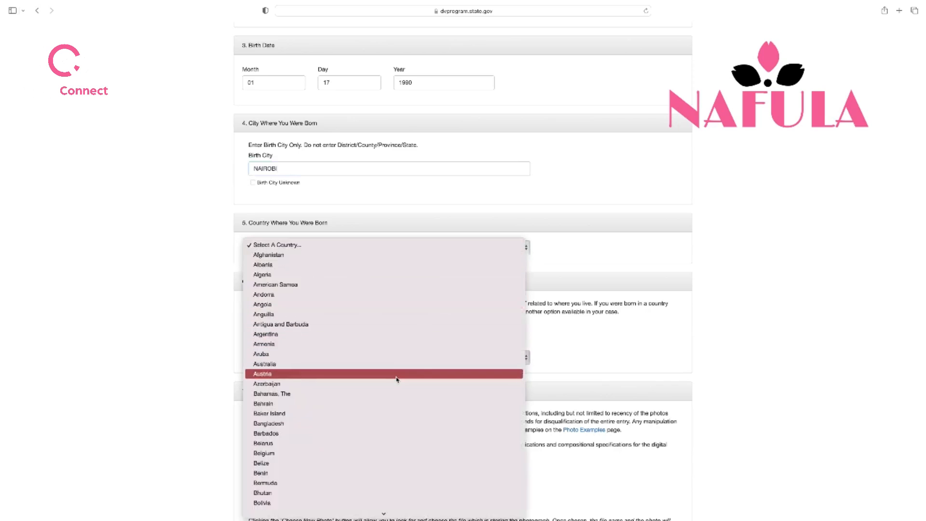
scroll(396, 371, "down", 12)
scroll(396, 379, "down", 10)
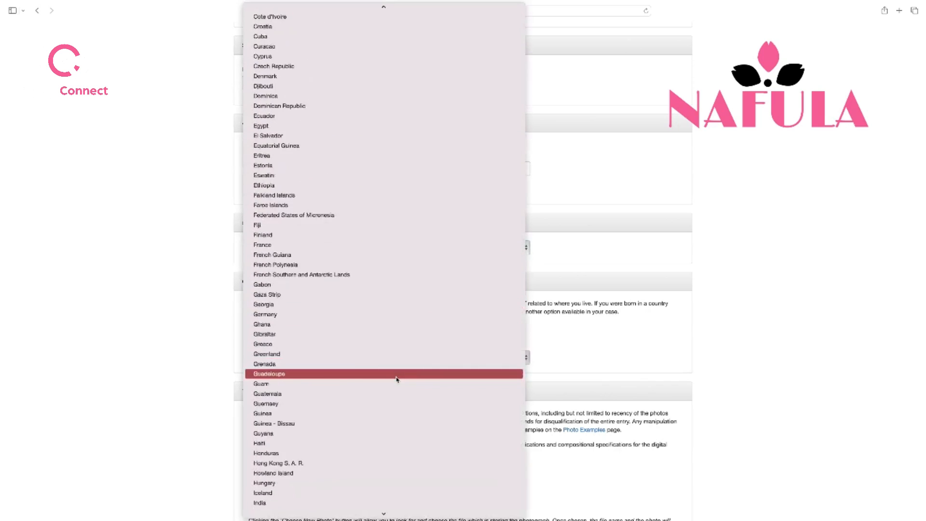
left_click(268, 484)
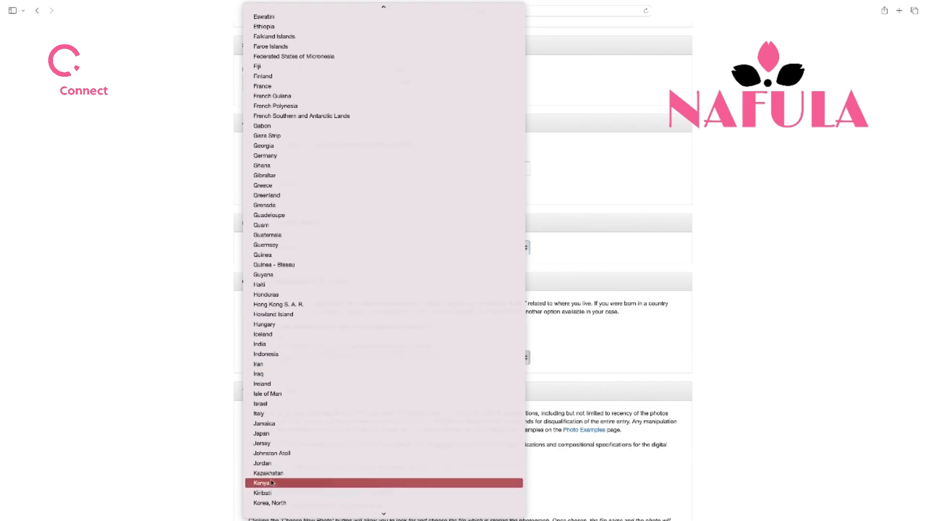
scroll(303, 297, "up", 2)
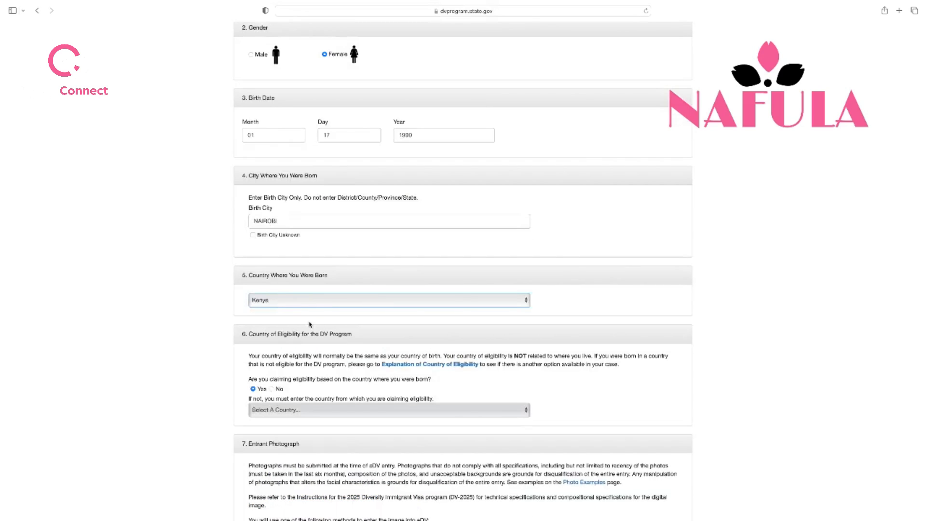
scroll(311, 321, "down", 3)
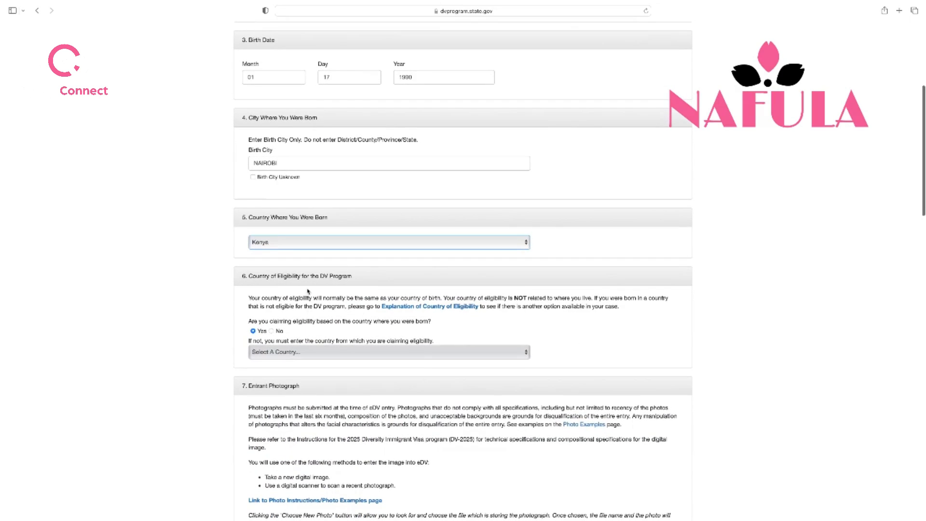
scroll(308, 321, "down", 6)
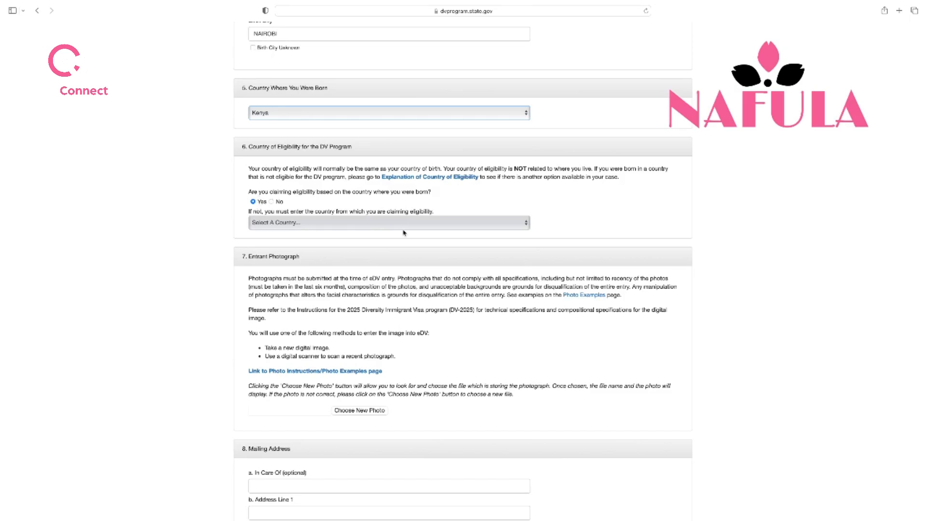
scroll(404, 232, "down", 5)
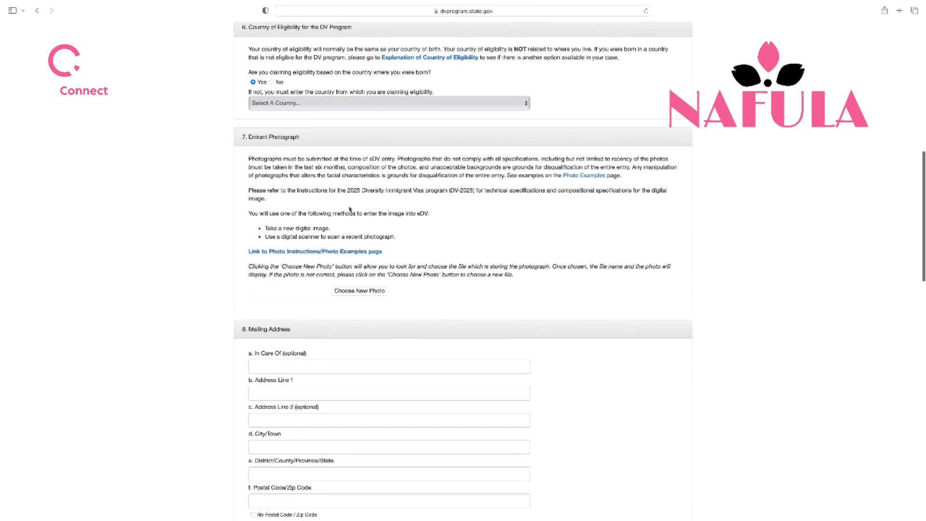
Choose IMG_0308.JPG and upload it as the entrant photograph
left_click(370, 295)
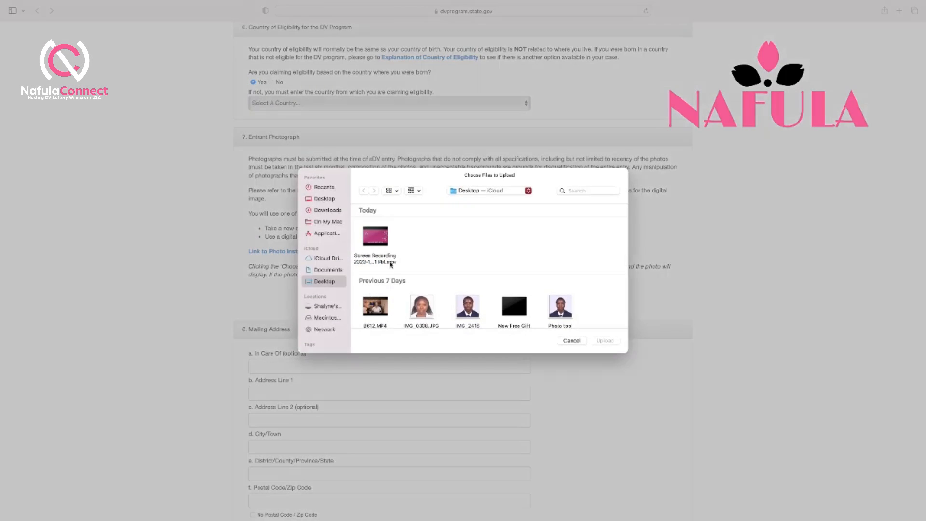
left_click(425, 308)
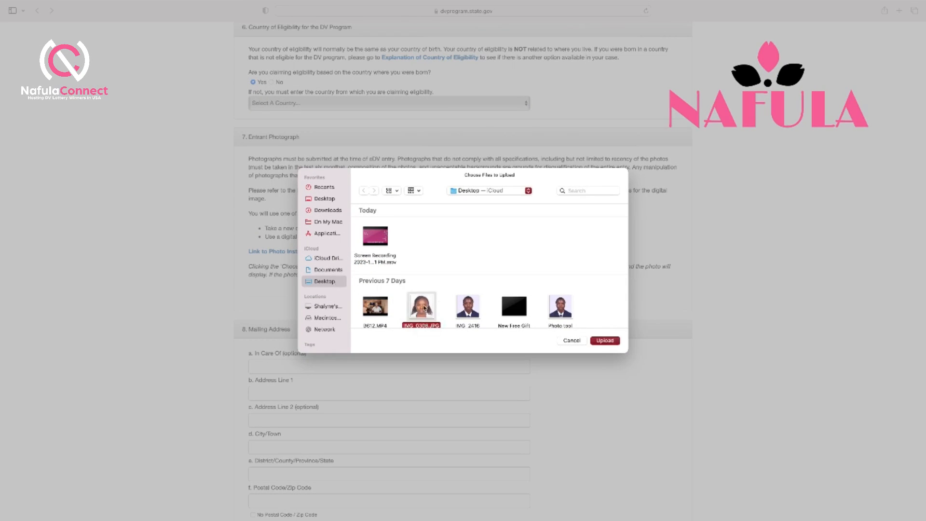
left_click(611, 343)
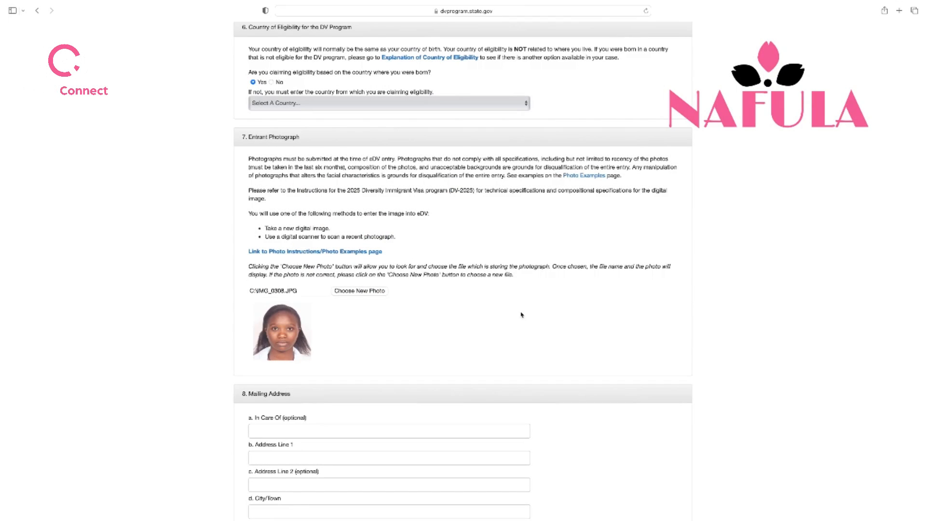
scroll(521, 315, "up", 5)
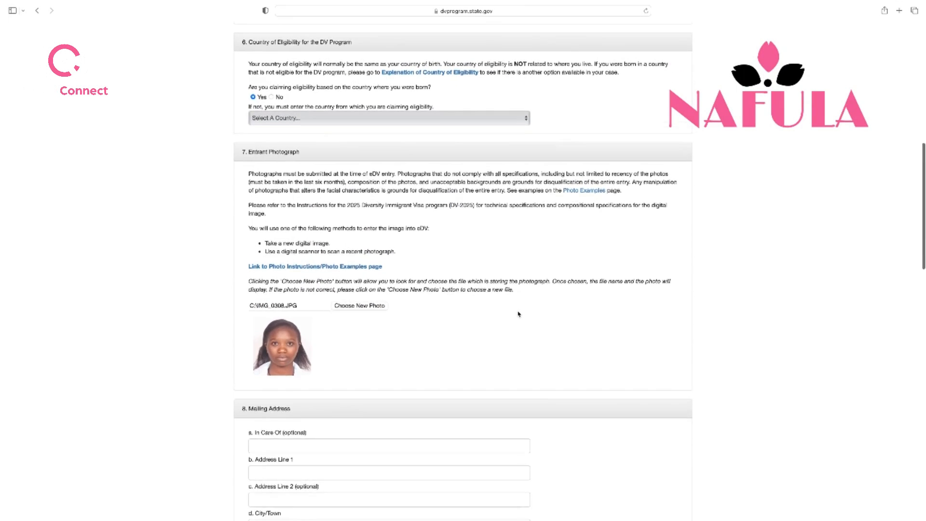
scroll(517, 314, "up", 6)
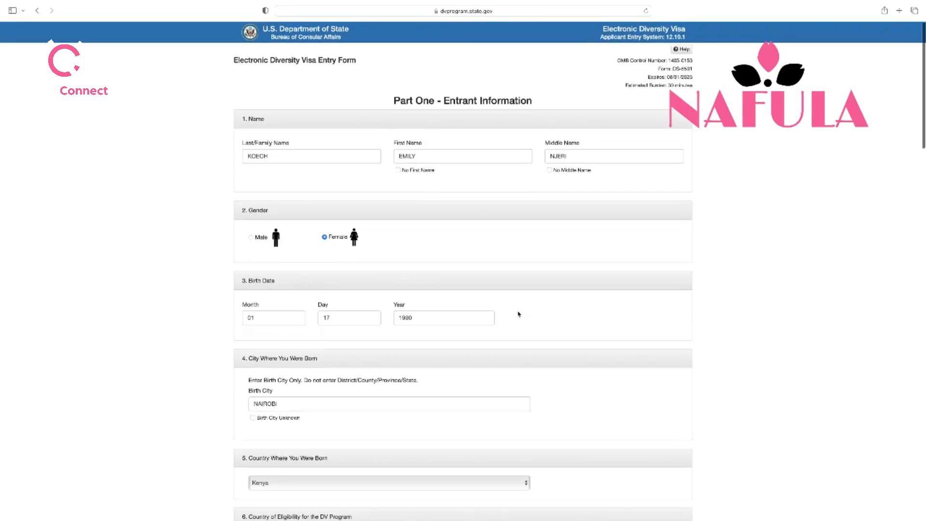
scroll(286, 160, "down", 1)
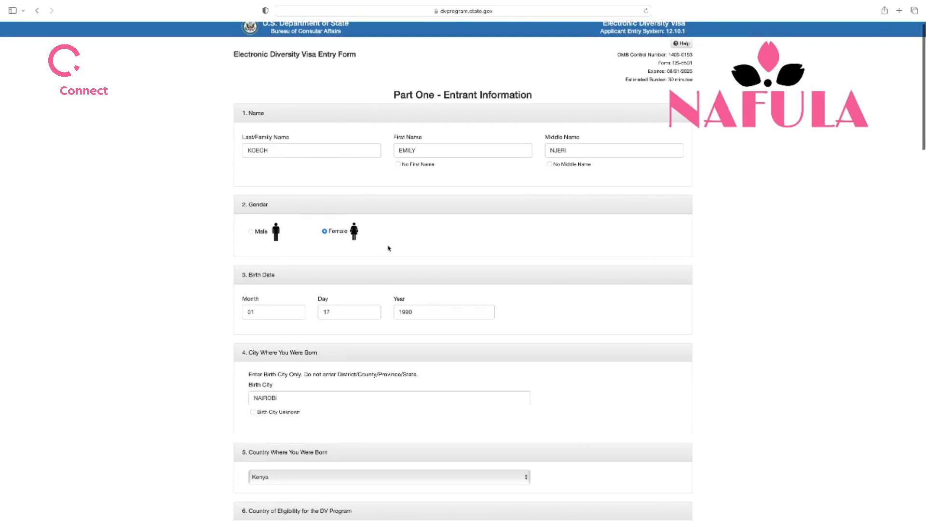
scroll(389, 249, "down", 5)
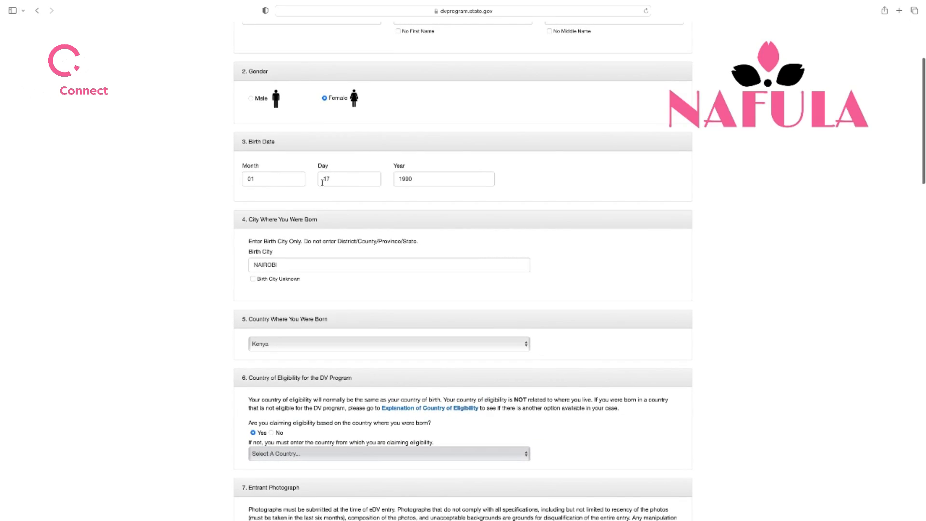
scroll(451, 209, "down", 2)
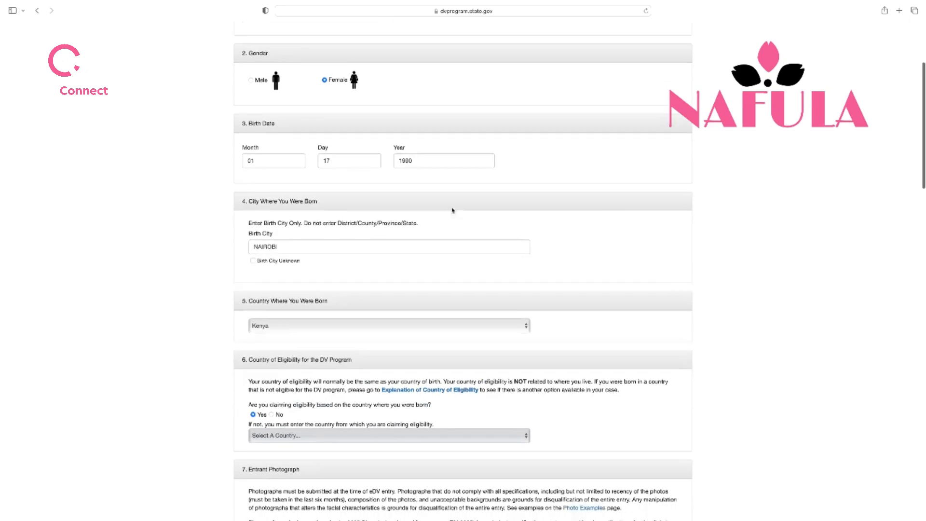
scroll(452, 210, "down", 2)
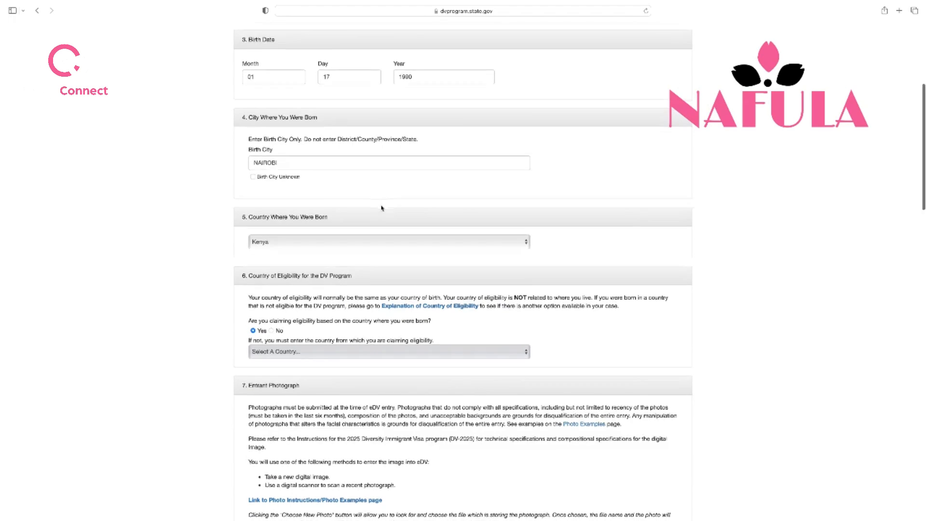
scroll(381, 207, "down", 4)
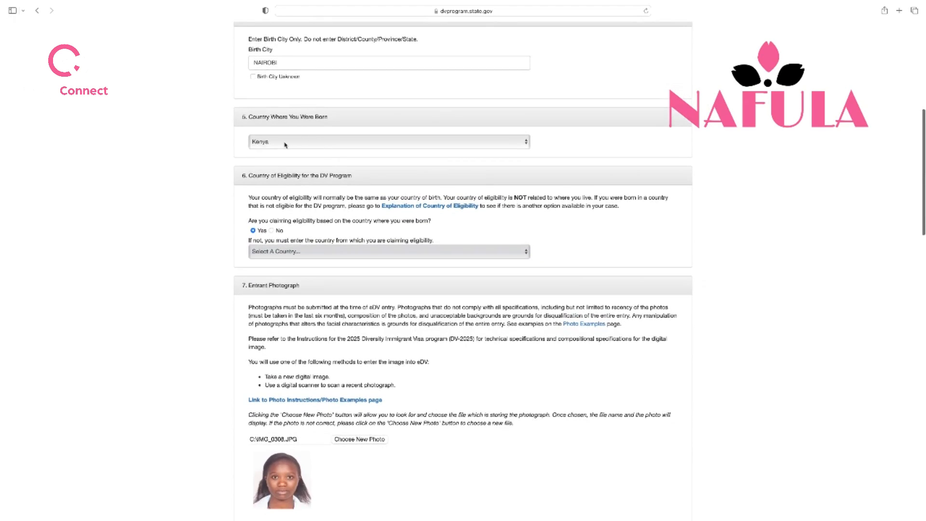
scroll(450, 232, "down", 3)
scroll(428, 223, "down", 1)
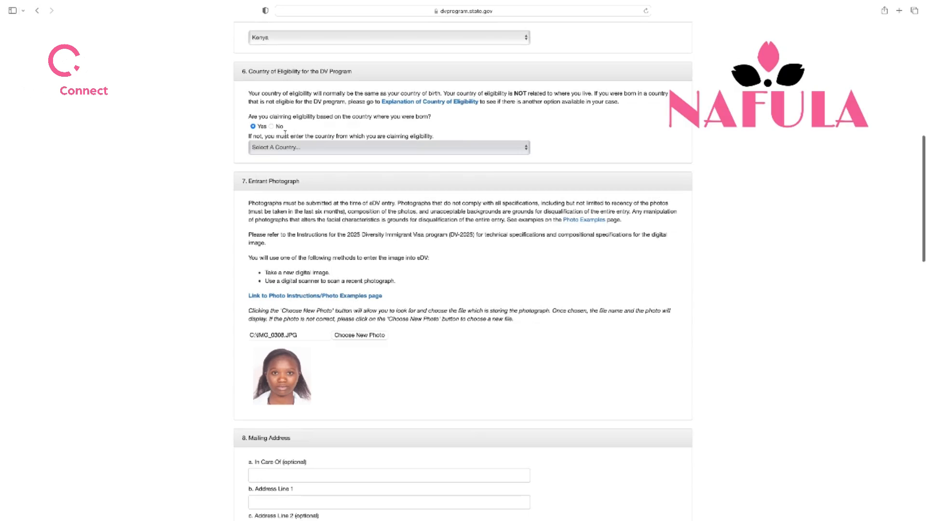
scroll(394, 256, "down", 3)
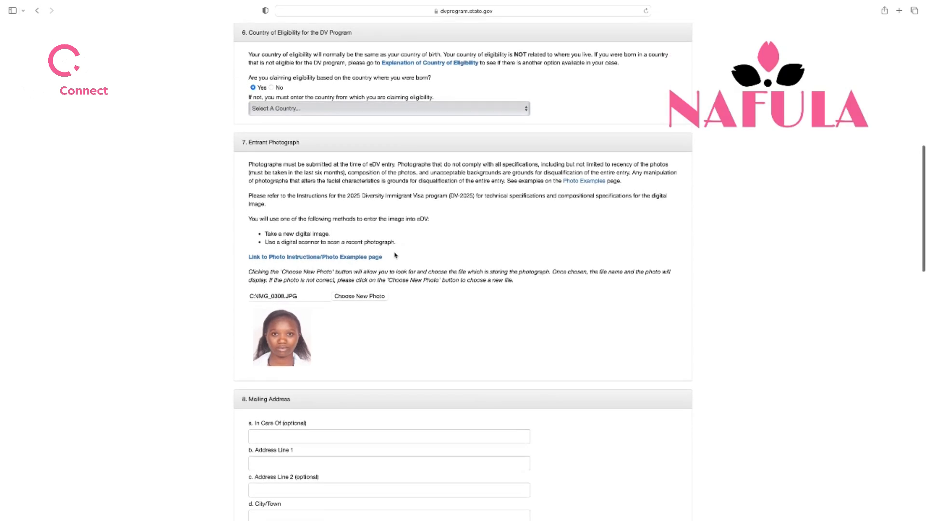
scroll(317, 316, "down", 6)
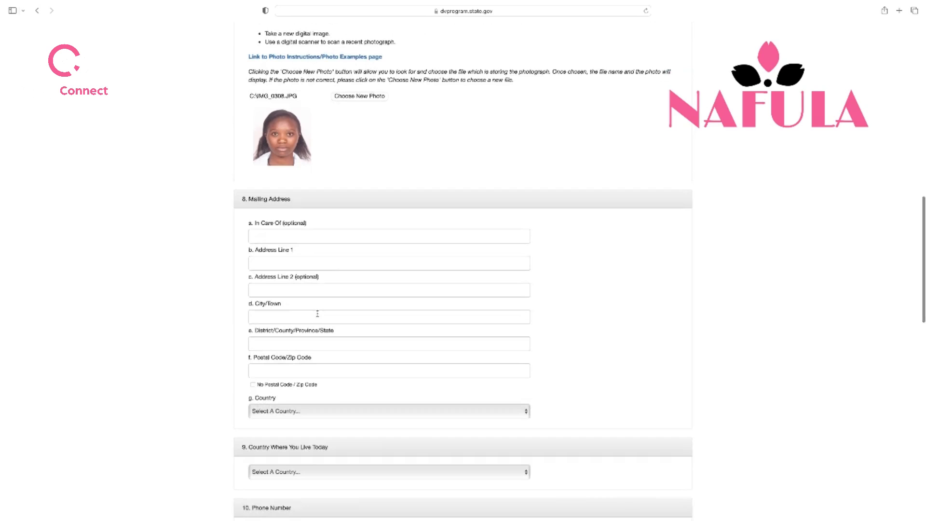
scroll(361, 286, "down", 1)
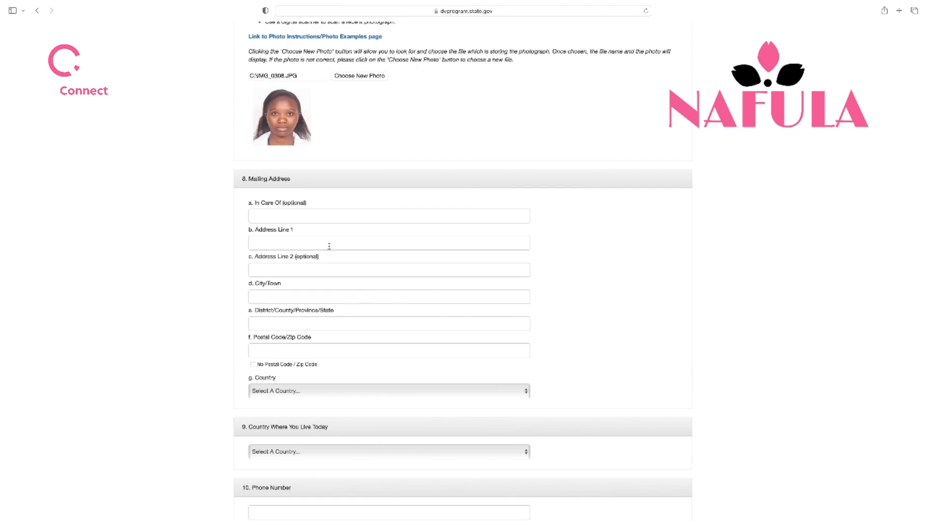
Enter the mailing address care-of name and the P.O. box address line
left_click(340, 215)
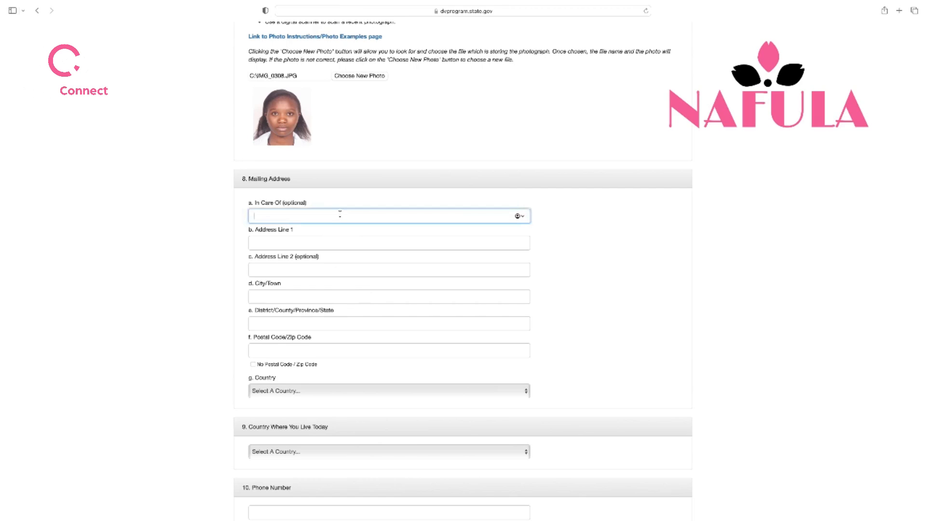
type("SDA CHURCH NAIROBI")
scroll(338, 224, "down", 2)
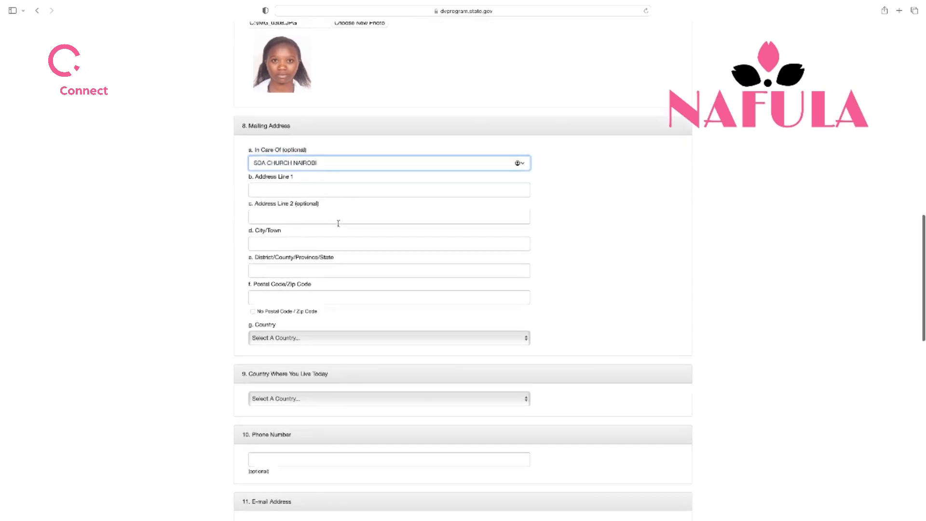
left_click(315, 191)
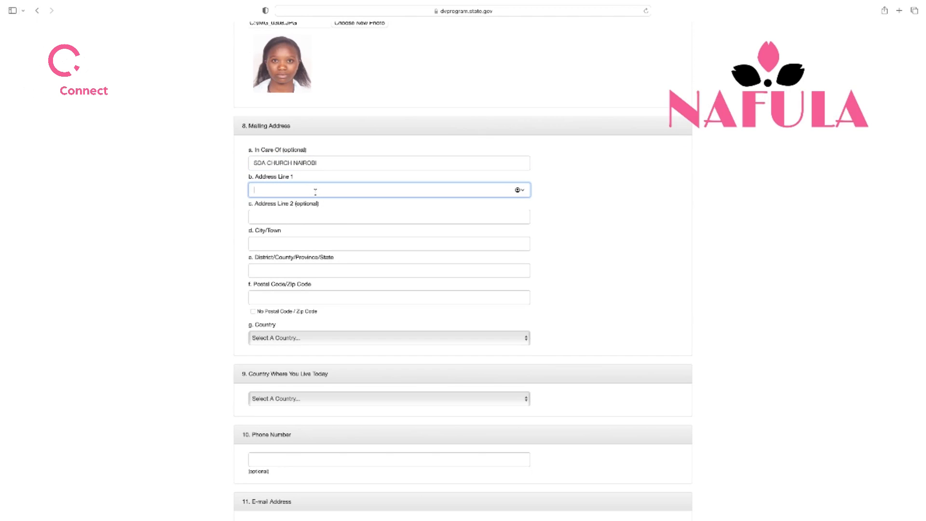
scroll(324, 211, "down", 2)
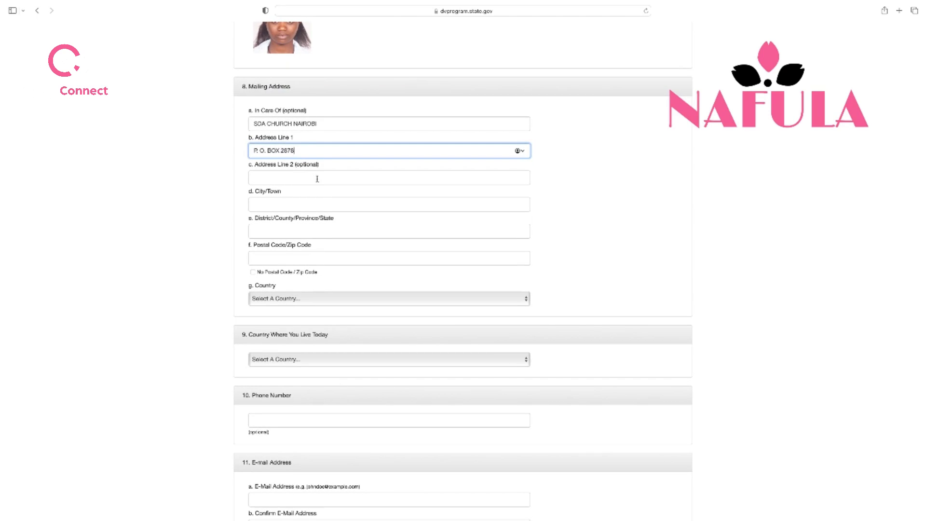
Fill in Nairobi as mailing city and district, then the postal code
left_click(291, 205)
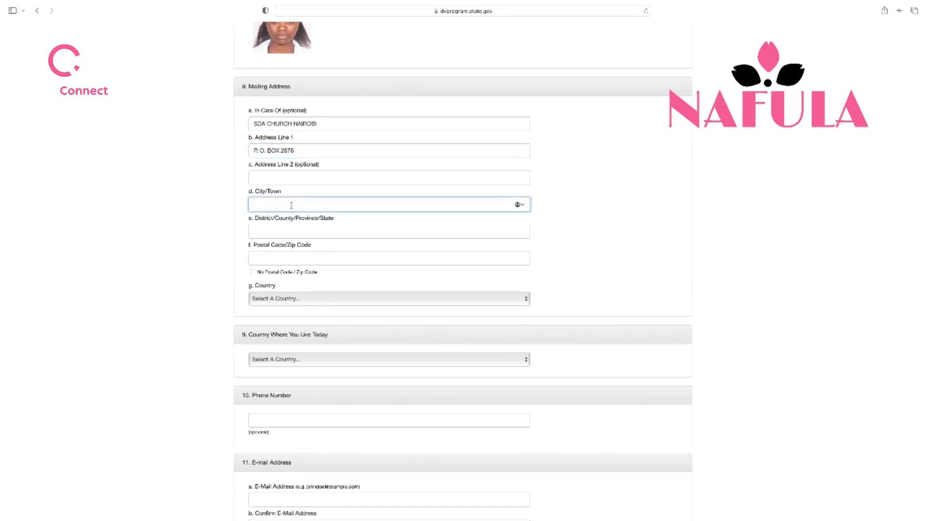
type("NAIROBI")
left_click(310, 231)
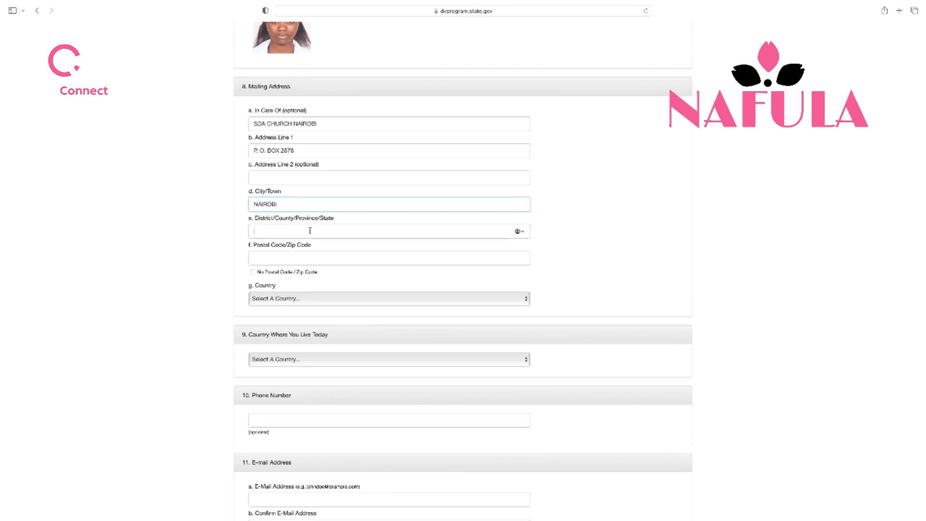
type("NAR")
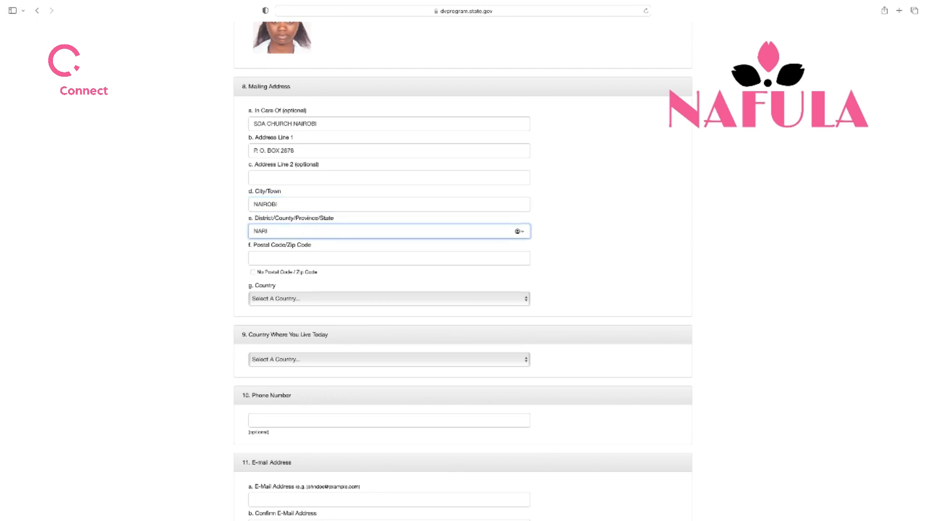
key("BackSpace")
key("BackSpace")
type("IROBI")
left_click(318, 260)
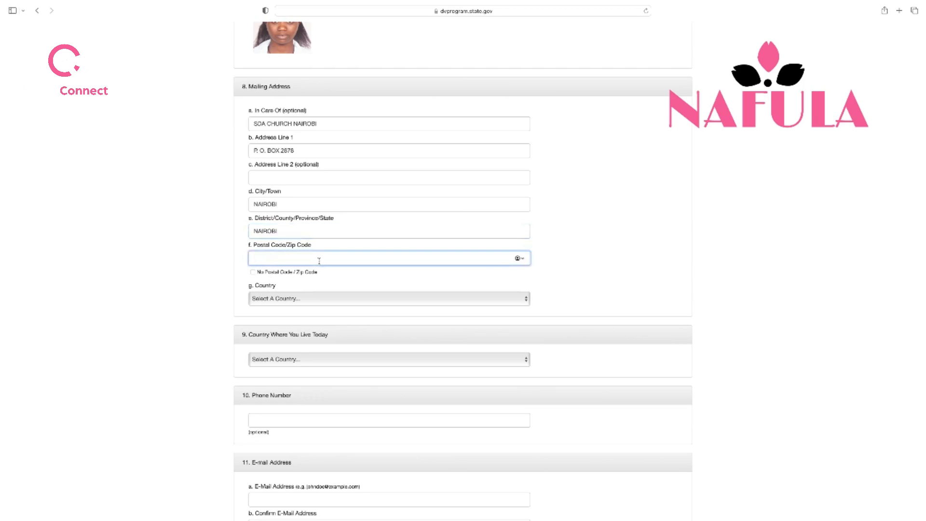
type("00100")
scroll(350, 265, "down", 2)
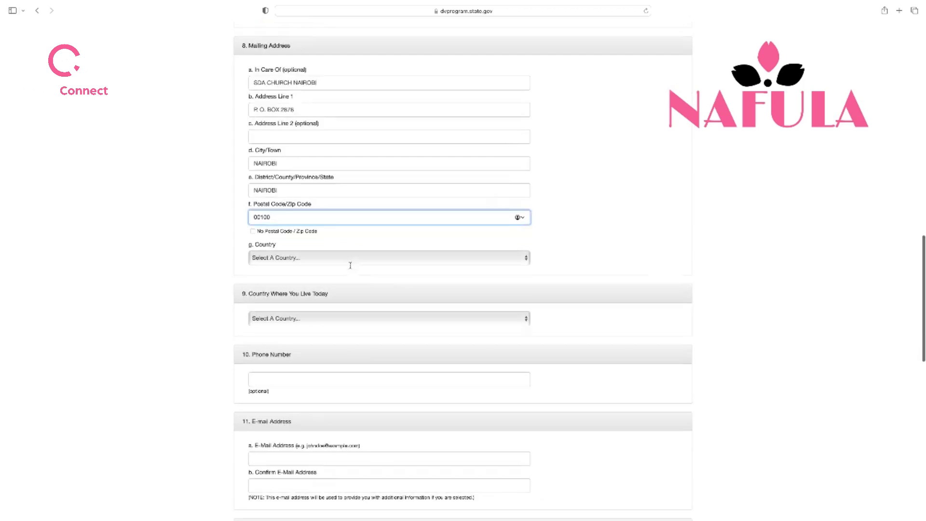
scroll(350, 266, "down", 1)
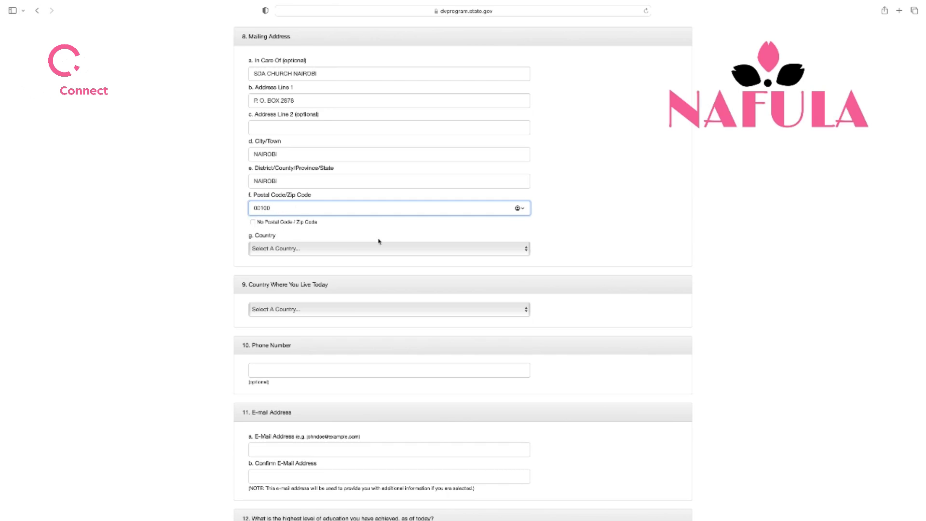
scroll(378, 241, "down", 2)
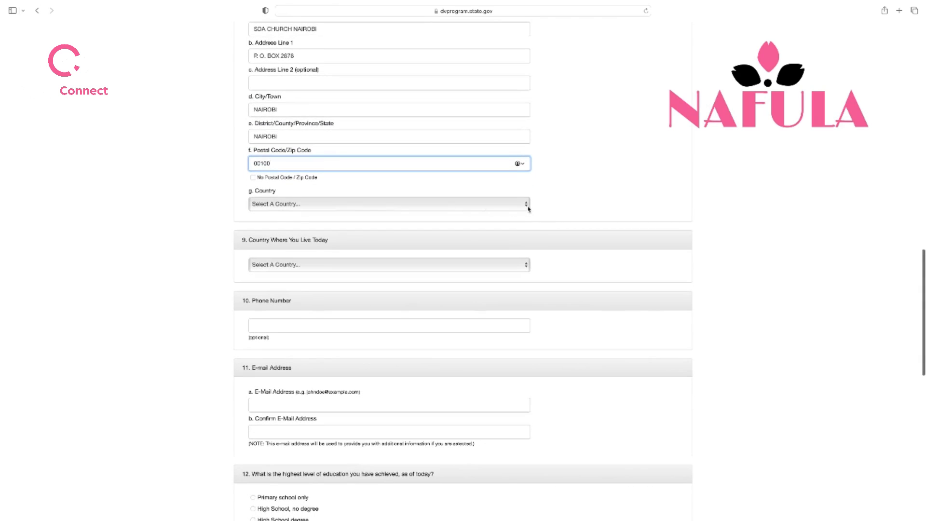
Choose Kenya from the mailing address Country list
left_click(528, 209)
scroll(350, 365, "down", 4)
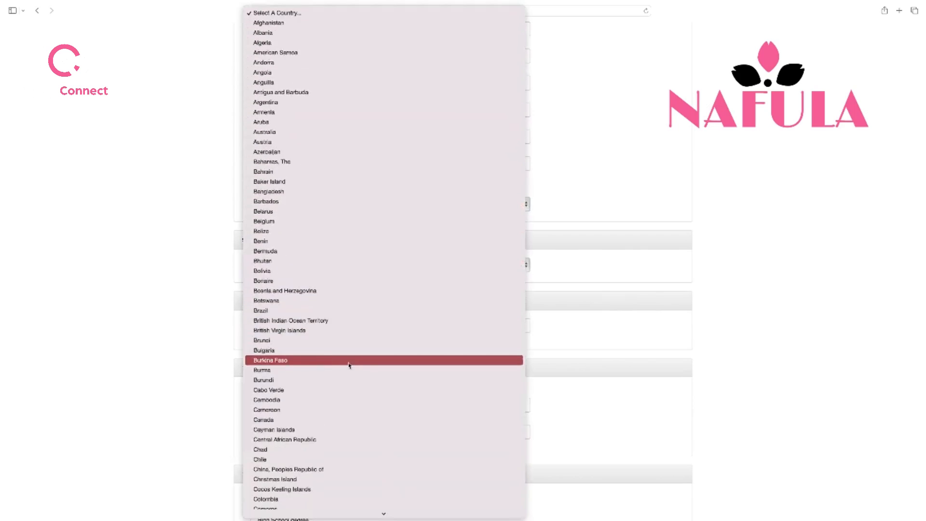
scroll(349, 365, "down", 15)
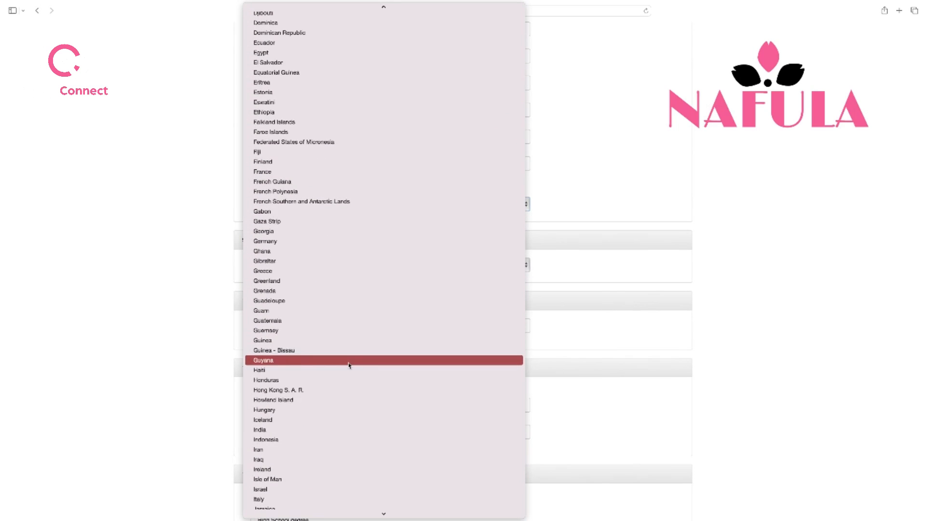
scroll(349, 365, "down", 4)
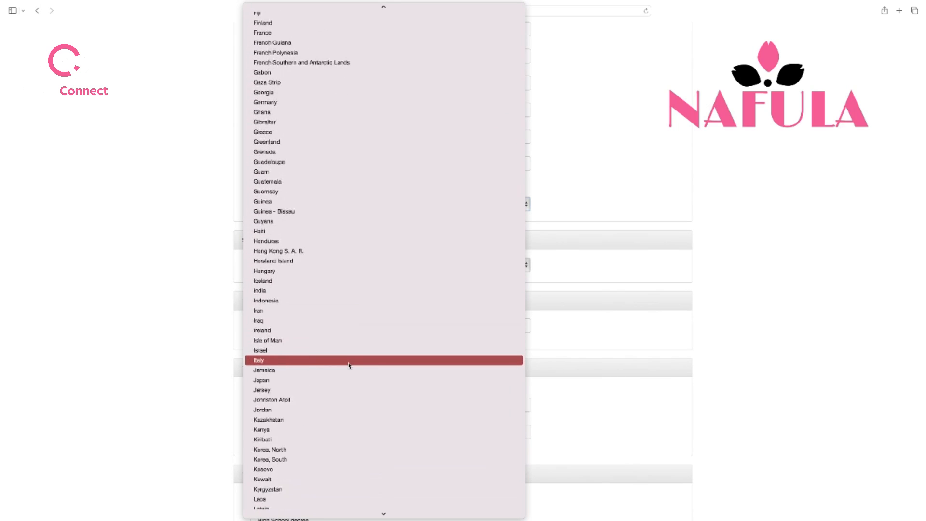
left_click(324, 429)
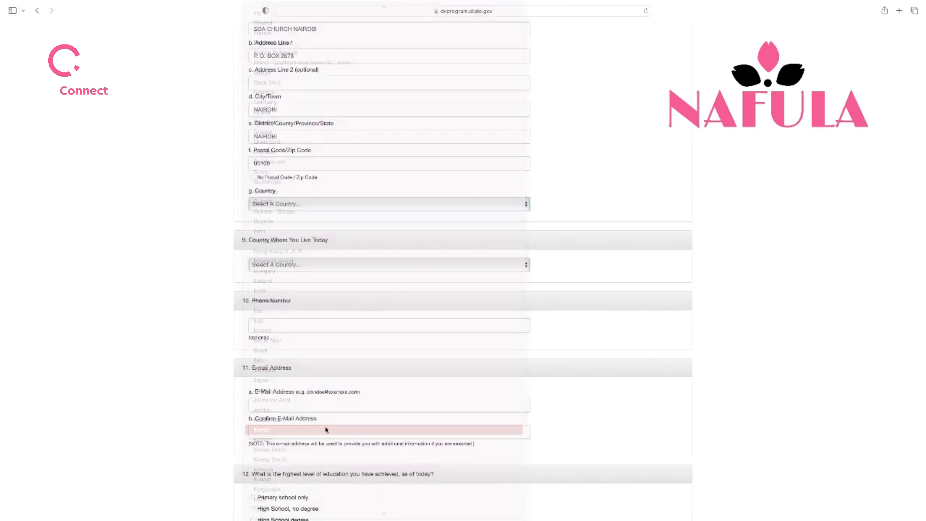
Highlight the care-of name text to check it, then clear the selection
scroll(348, 195, "up", 3)
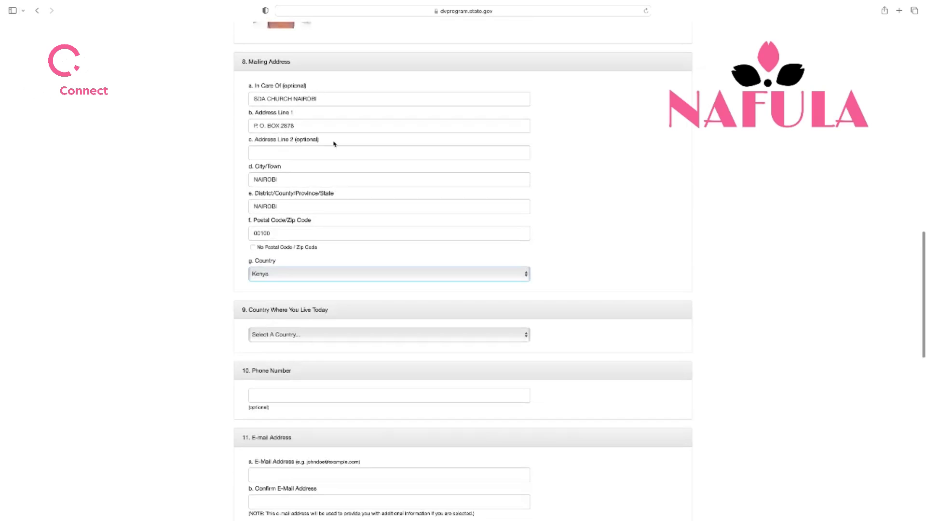
scroll(334, 143, "up", 2)
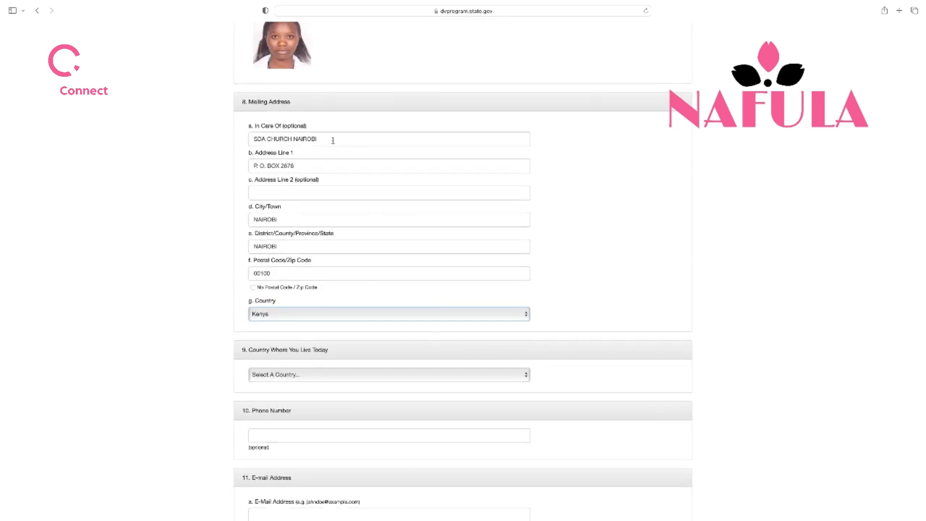
left_click_drag(325, 138, 250, 140)
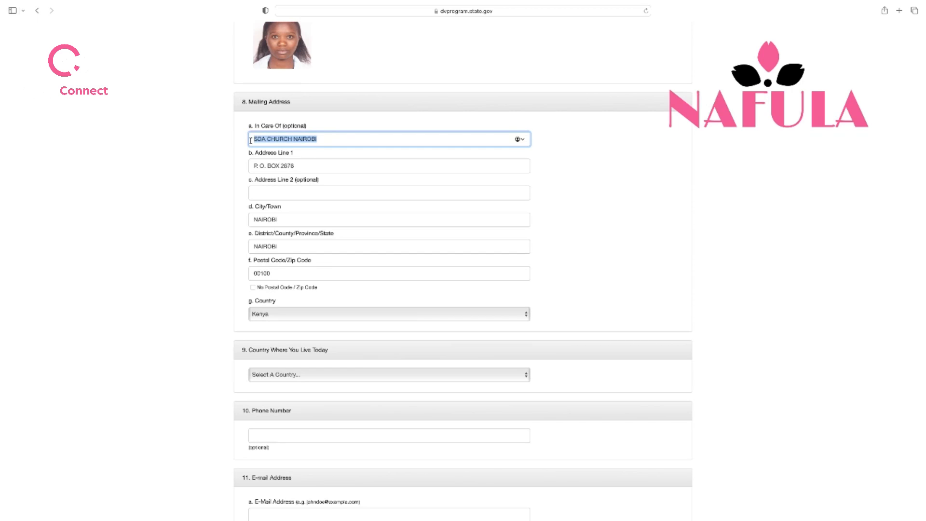
left_click(359, 138)
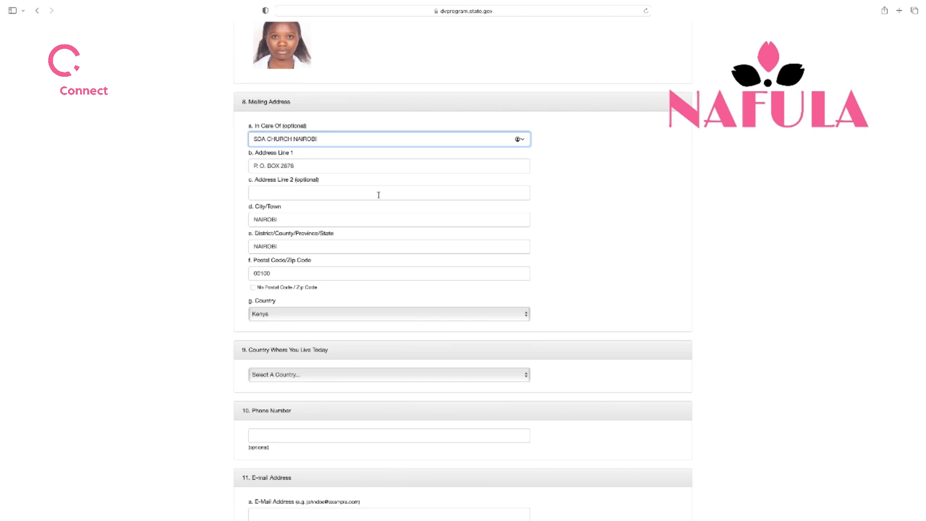
Choose Uganda from the Country Where You Live Today list
scroll(378, 195, "down", 1)
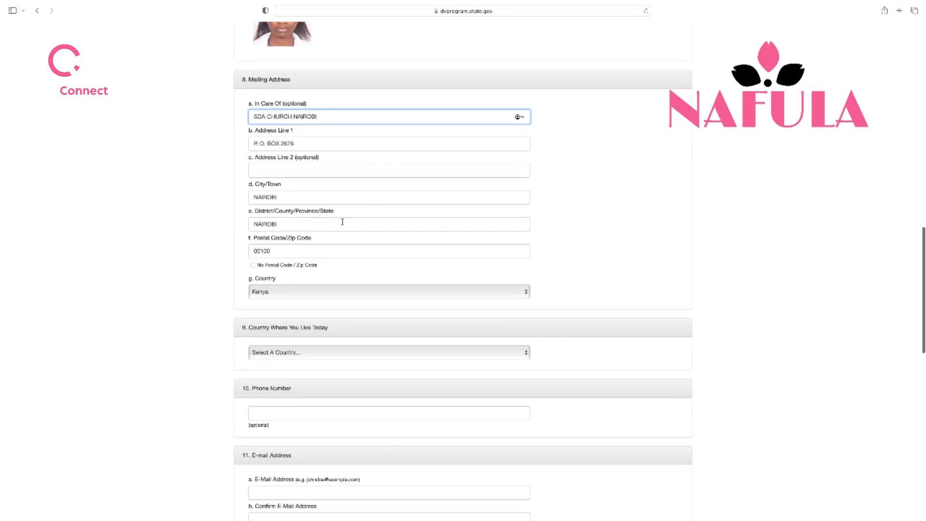
scroll(334, 239, "down", 4)
scroll(333, 240, "down", 1)
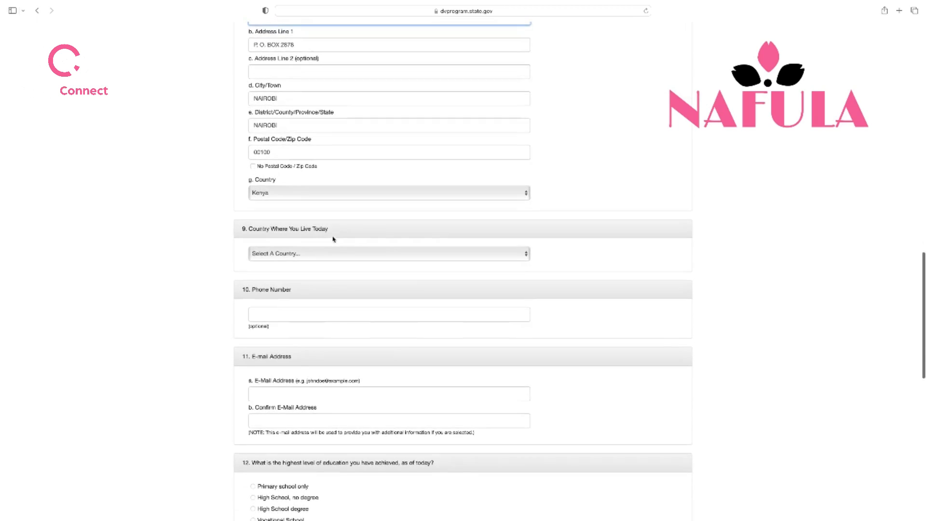
scroll(342, 230, "down", 3)
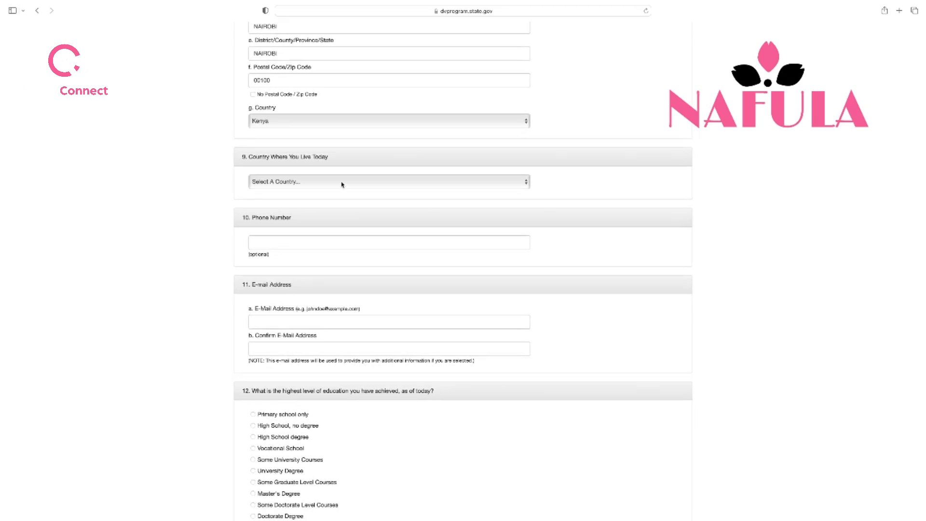
scroll(341, 184, "down", 1)
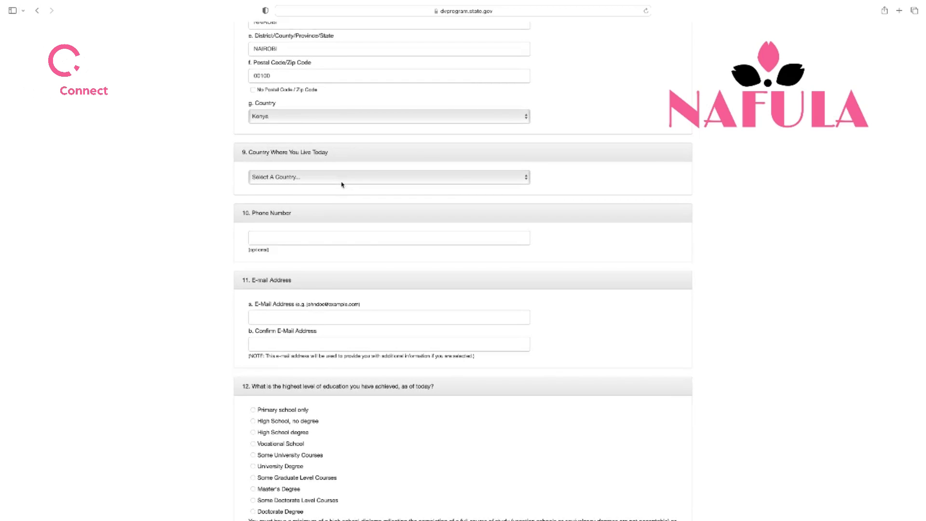
left_click(526, 178)
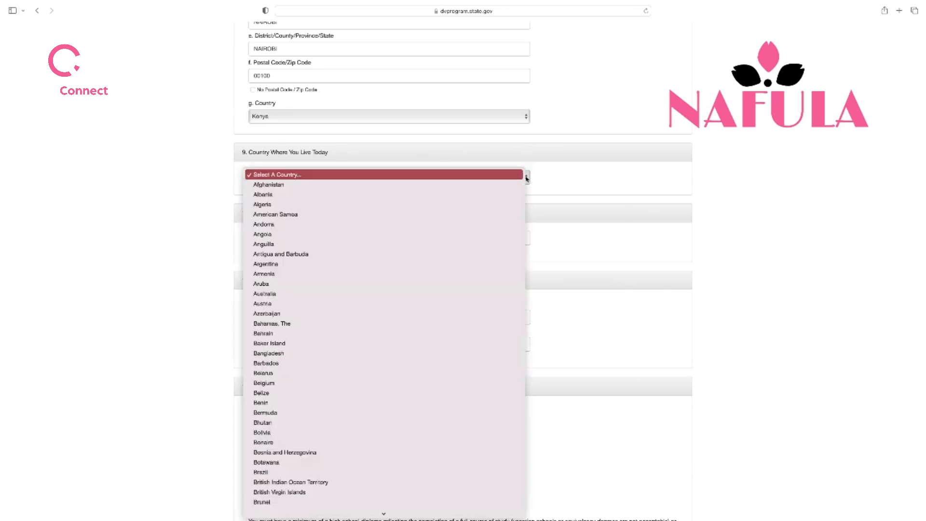
scroll(383, 324, "down", 10)
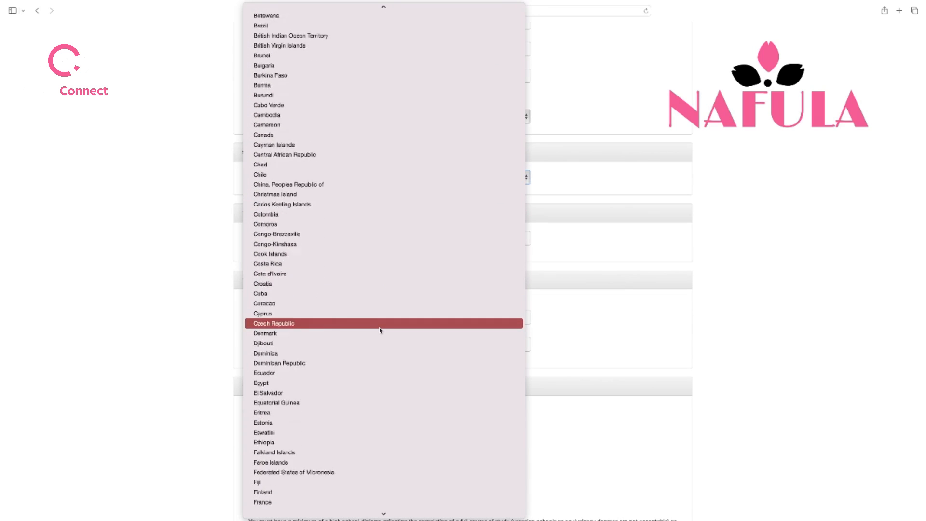
scroll(380, 330, "down", 5)
scroll(380, 330, "up", 3)
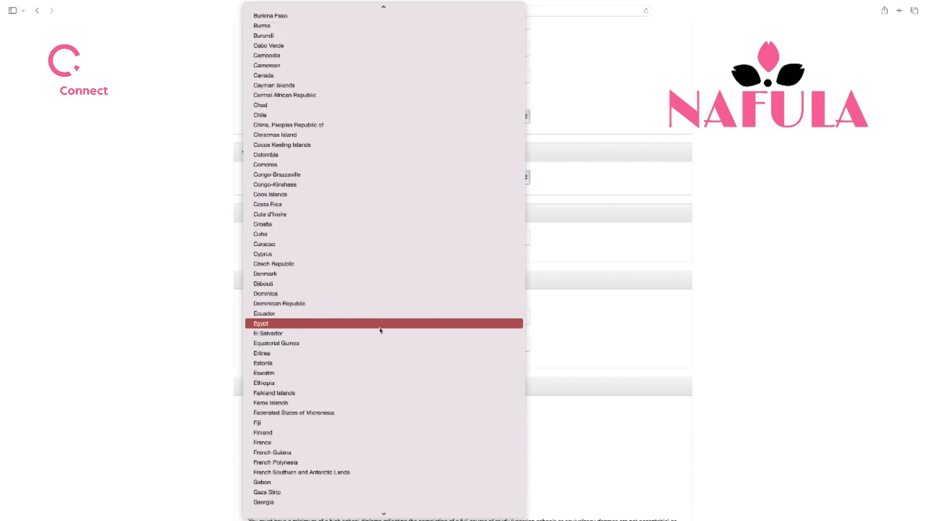
scroll(380, 330, "up", 1)
scroll(380, 330, "down", 20)
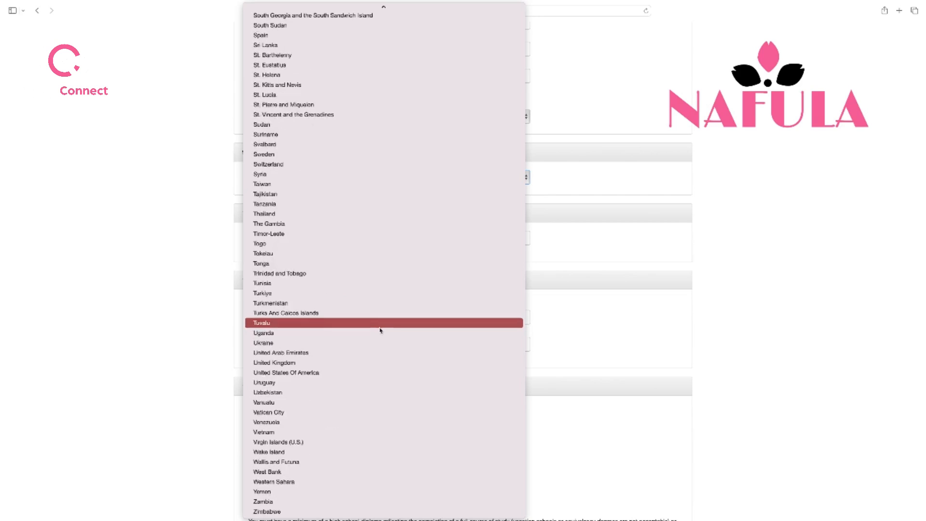
left_click(374, 334)
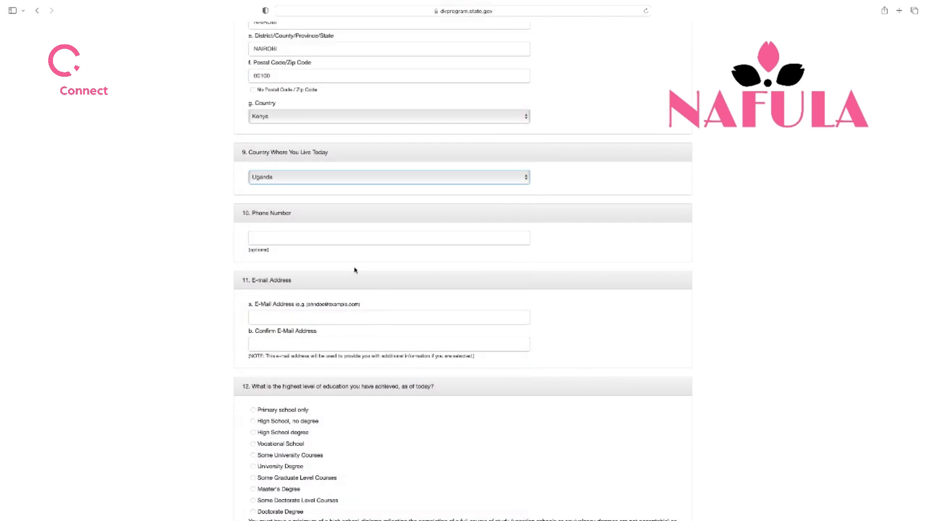
left_click(347, 237)
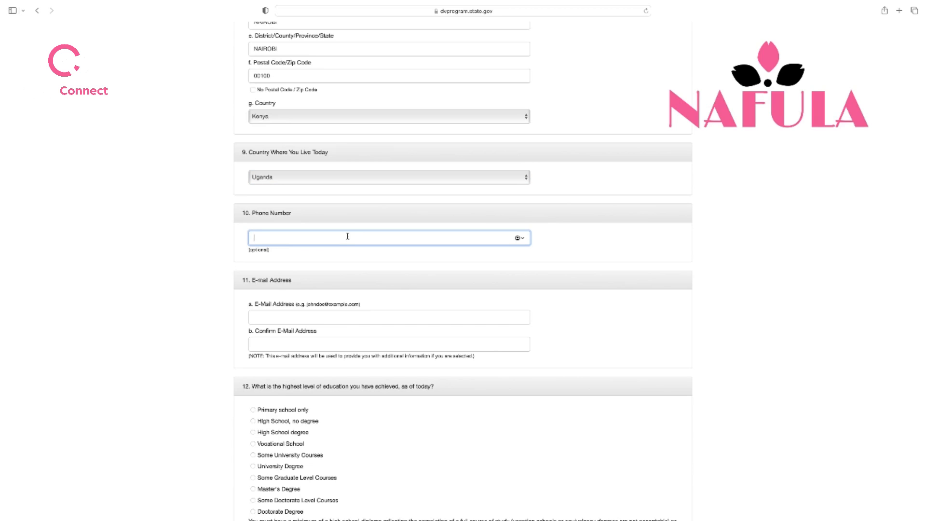
Enter the entrant's phone number in question 10
left_click(346, 256)
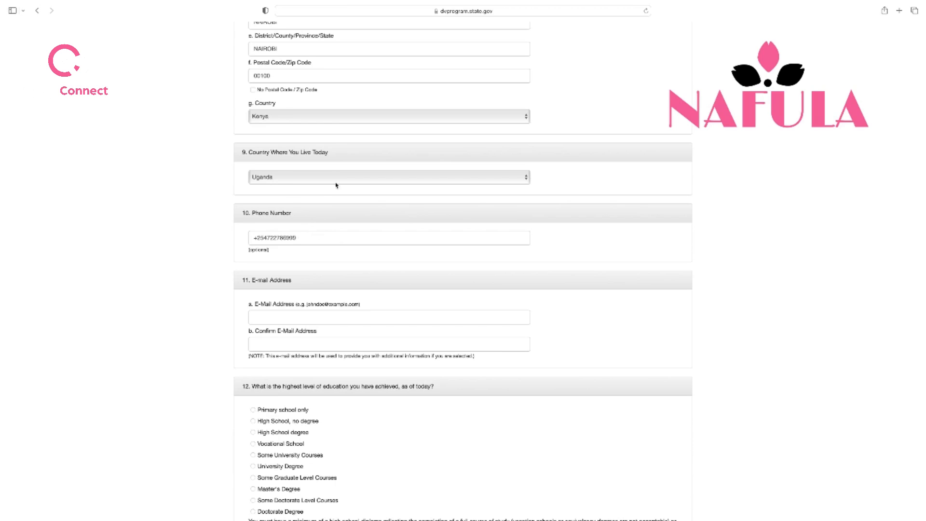
scroll(337, 186, "down", 1)
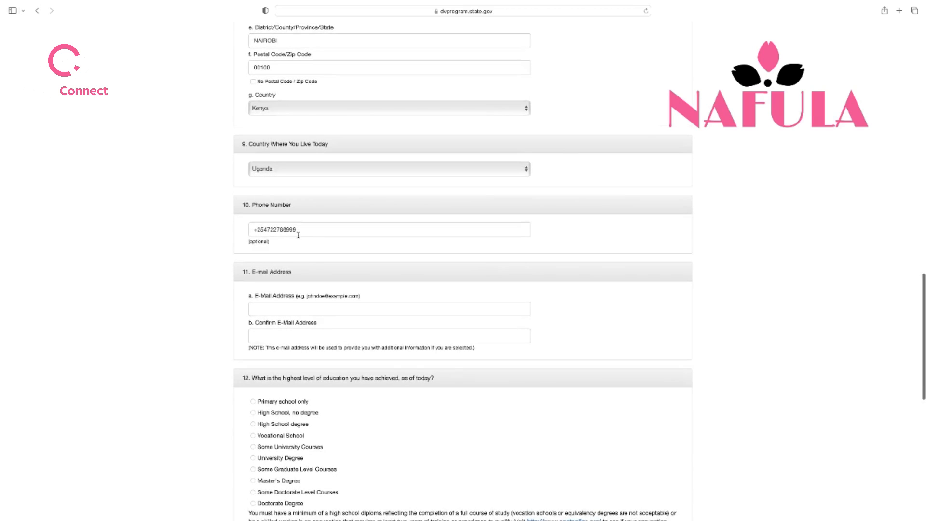
scroll(302, 234, "down", 5)
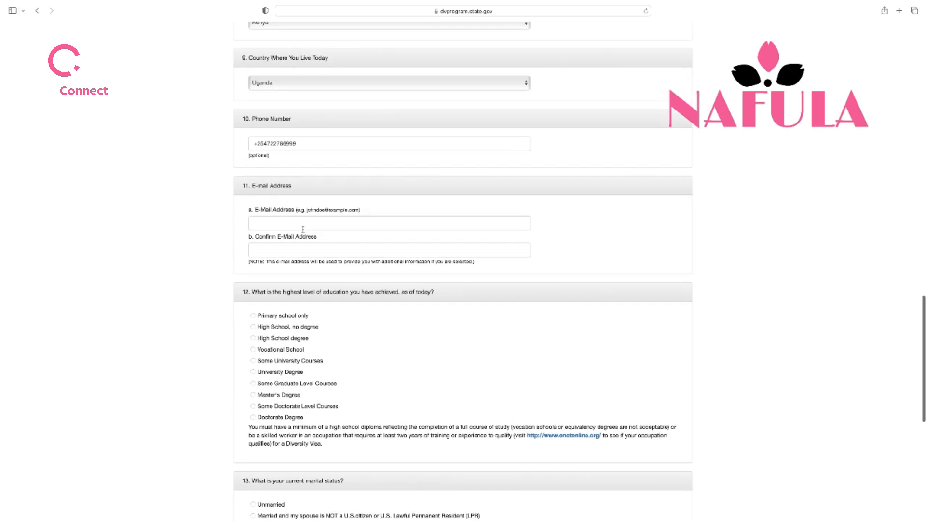
Type the entrant's e-mail address and move to the Confirm E-Mail field
left_click(303, 228)
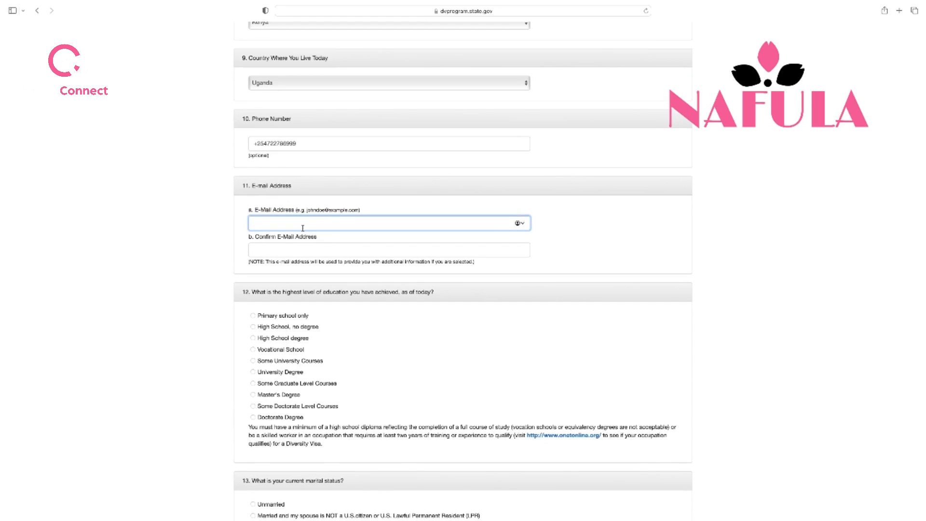
left_click(308, 252)
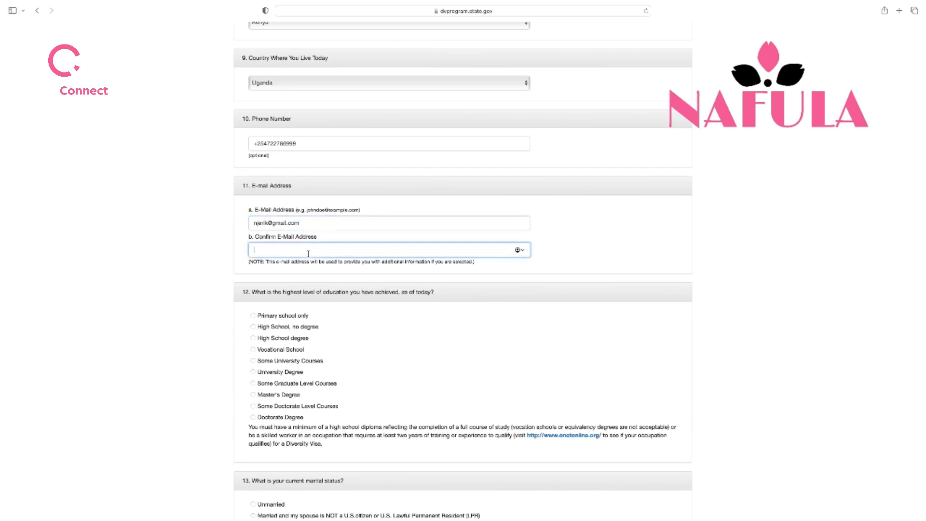
scroll(358, 172, "down", 5)
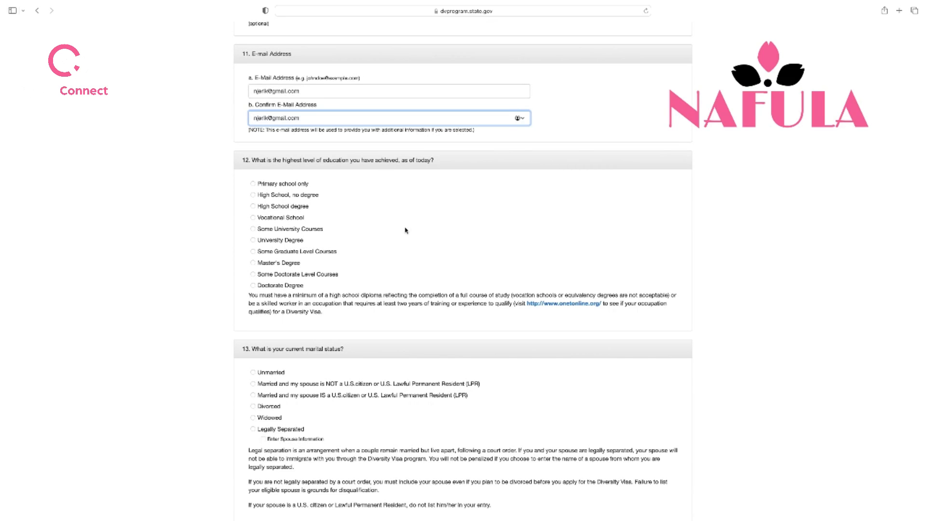
scroll(406, 230, "down", 1)
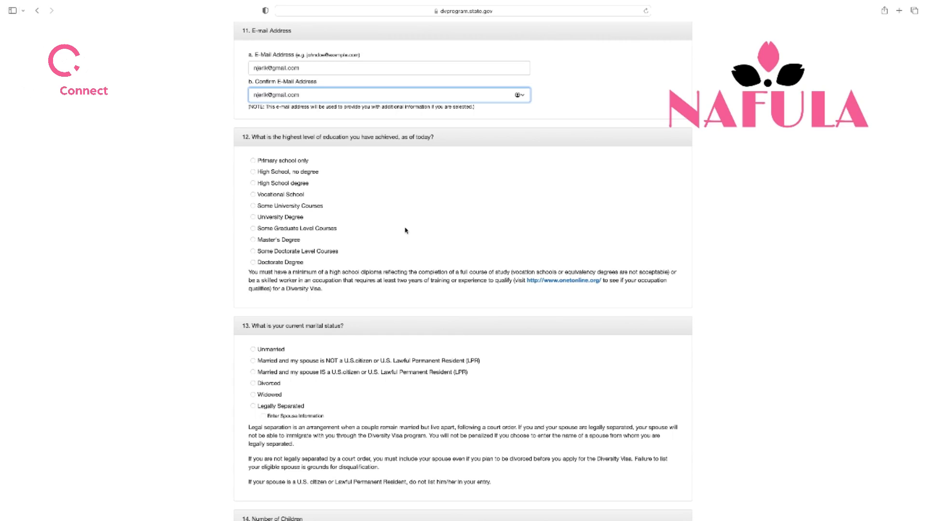
Select High School degree, married to a non-U.S. citizen spouse, and 1 child
left_click(252, 183)
scroll(425, 232, "down", 3)
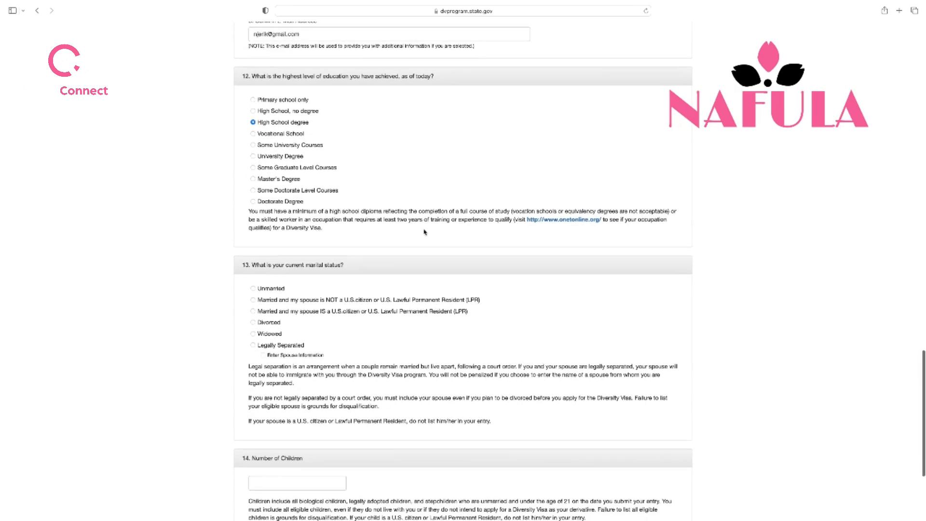
scroll(424, 232, "down", 3)
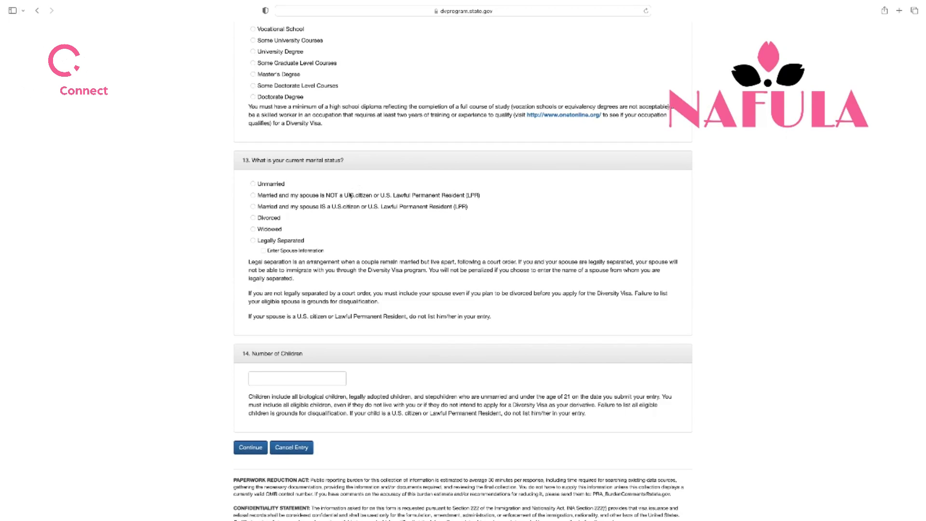
left_click(253, 196)
scroll(366, 237, "down", 2)
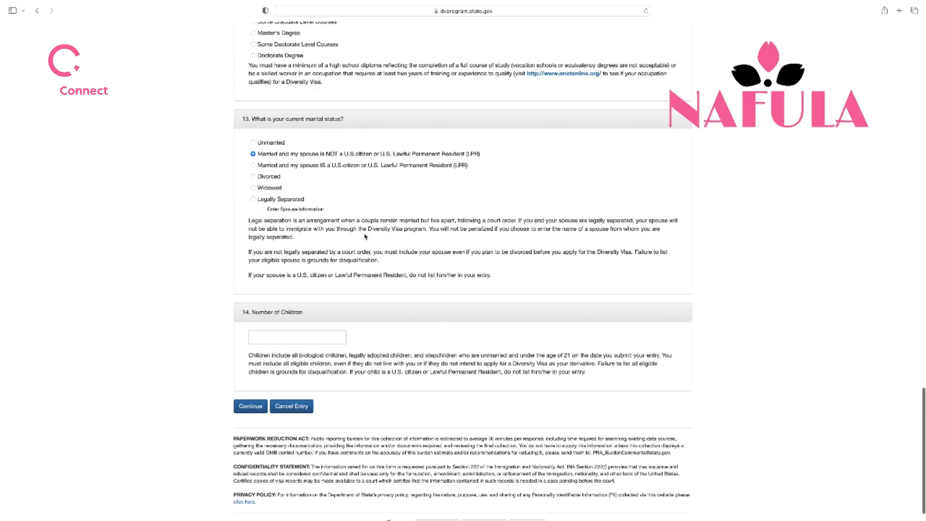
scroll(366, 236, "down", 1)
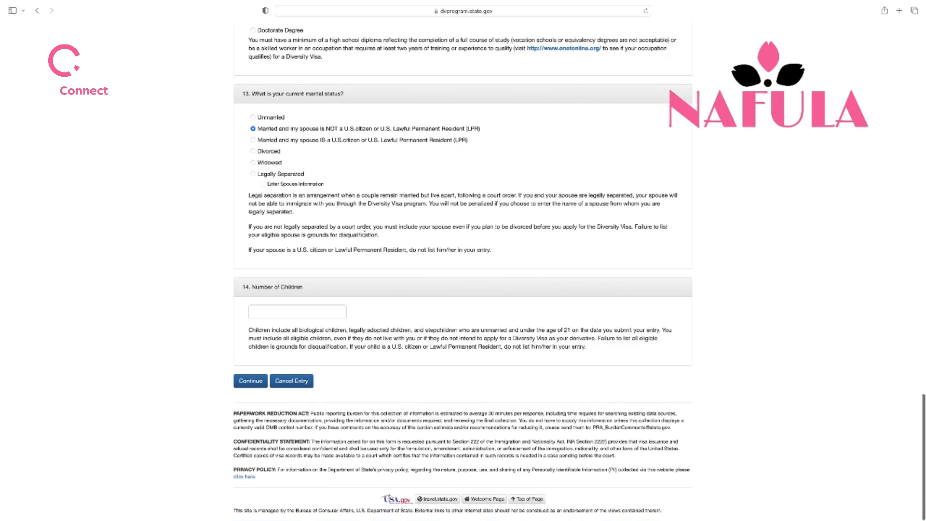
left_click(324, 311)
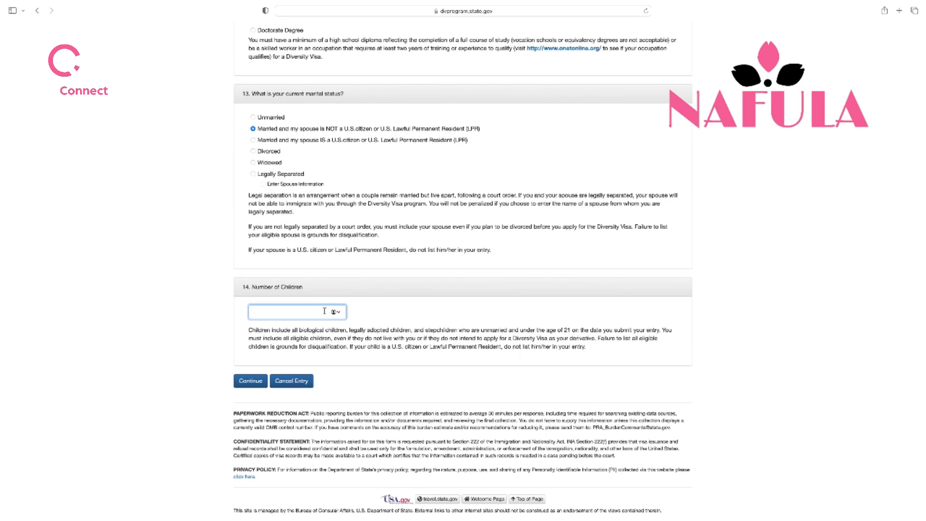
type("0")
key("BackSpace")
left_click(426, 372)
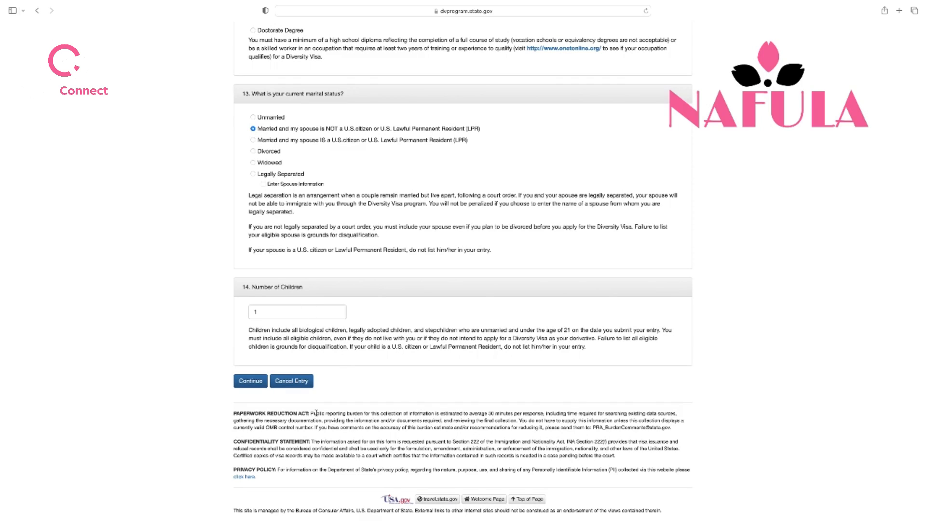
Move past the marital status and Number of Children questions and submit Part One with Continue
left_click(250, 381)
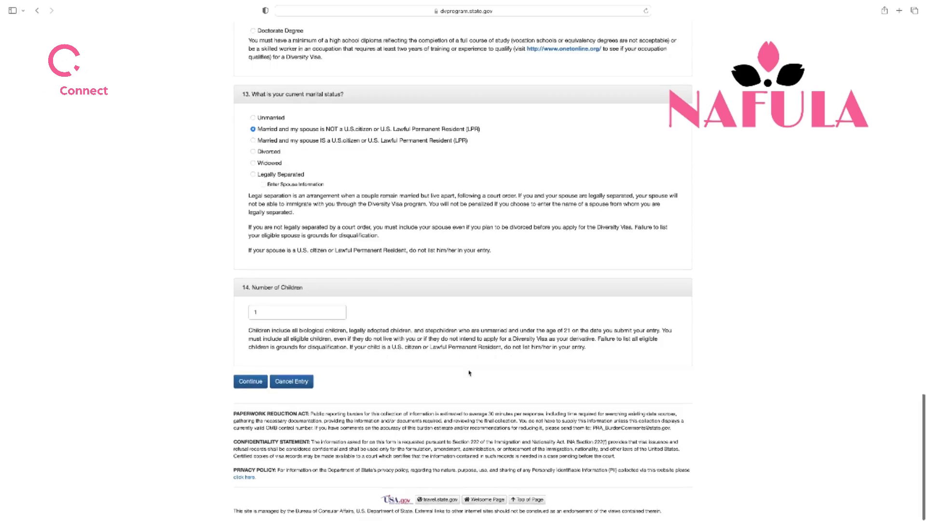
scroll(469, 373, "up", 15)
scroll(470, 373, "up", 5)
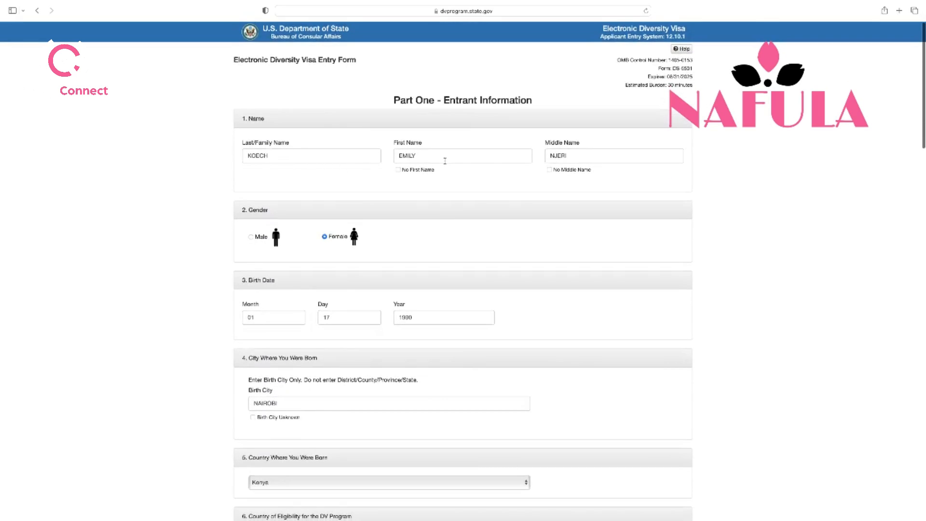
scroll(512, 231, "down", 3)
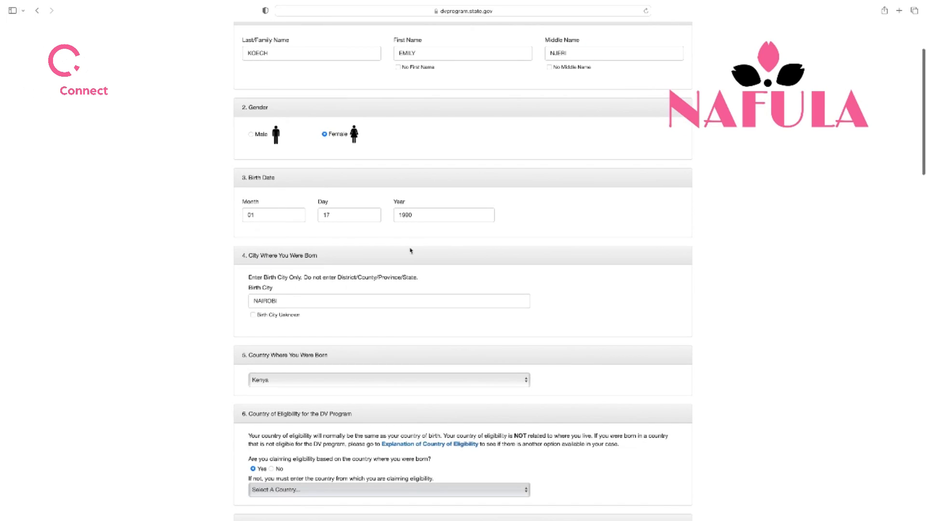
scroll(410, 252, "down", 1)
scroll(410, 252, "down", 3)
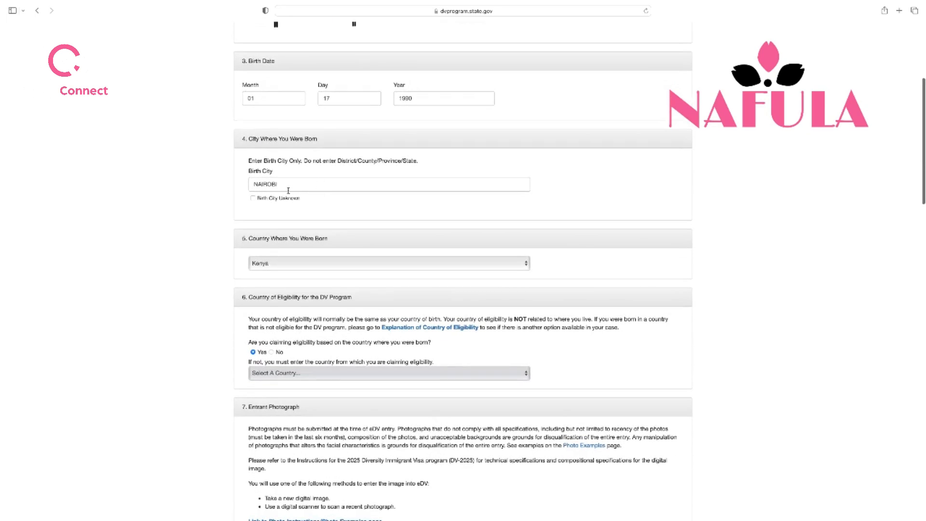
scroll(376, 224, "down", 2)
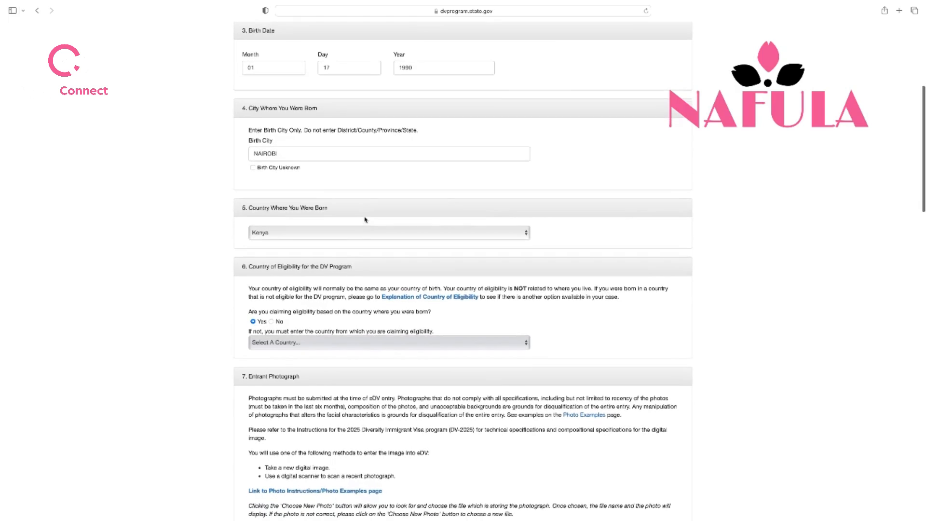
scroll(381, 227, "down", 4)
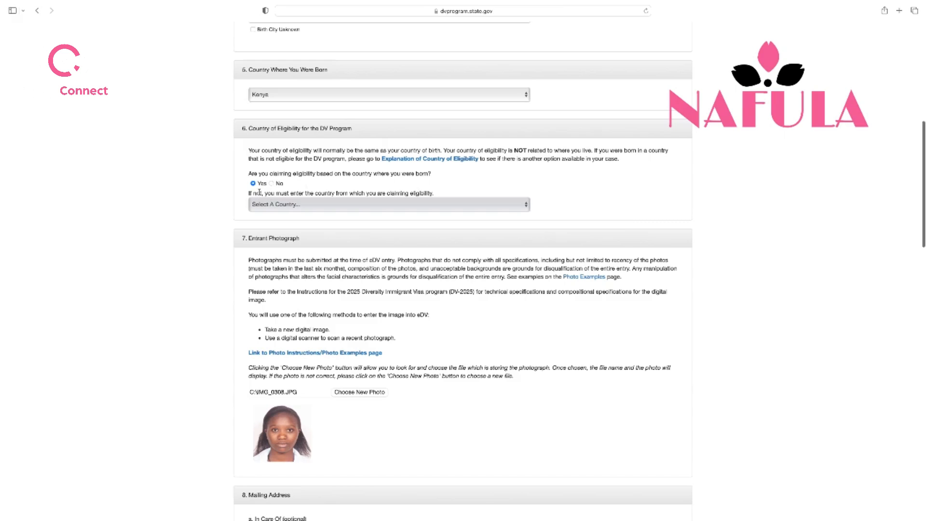
scroll(361, 229, "down", 4)
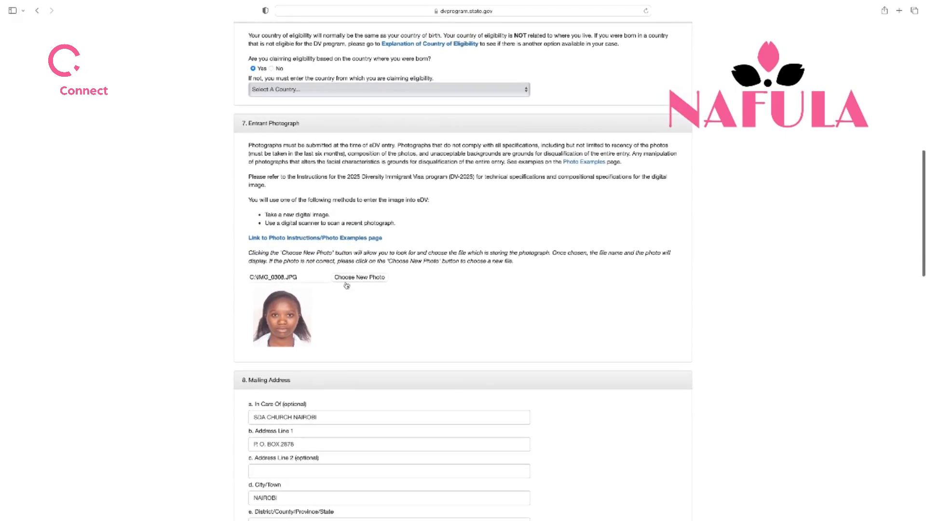
scroll(411, 290, "down", 8)
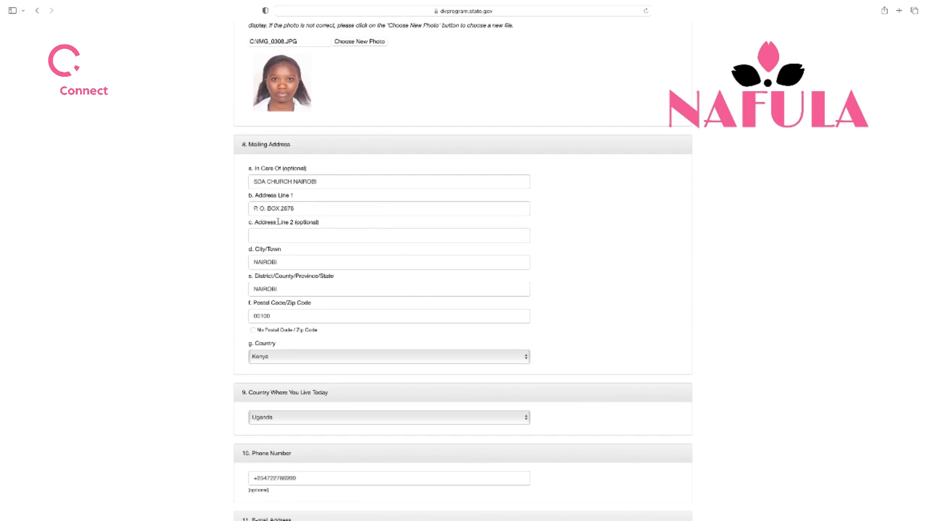
scroll(291, 261, "down", 2)
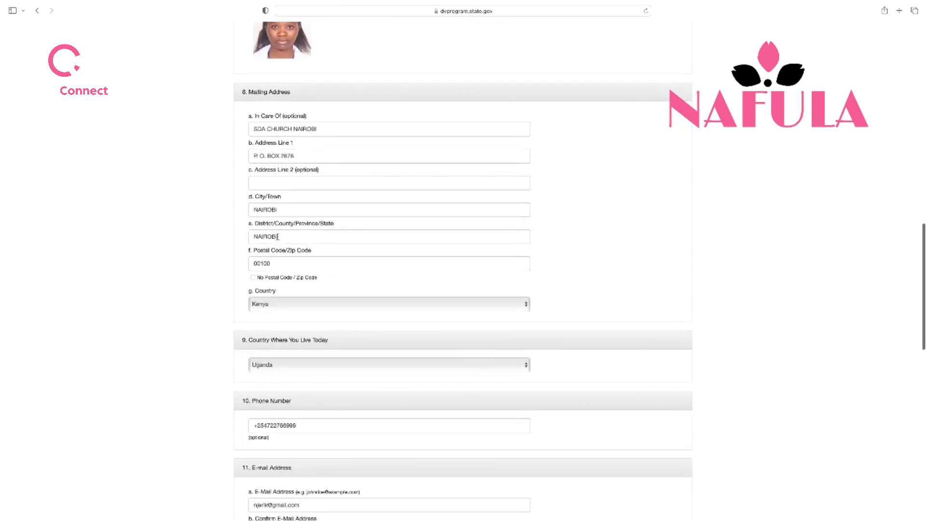
scroll(287, 238, "down", 3)
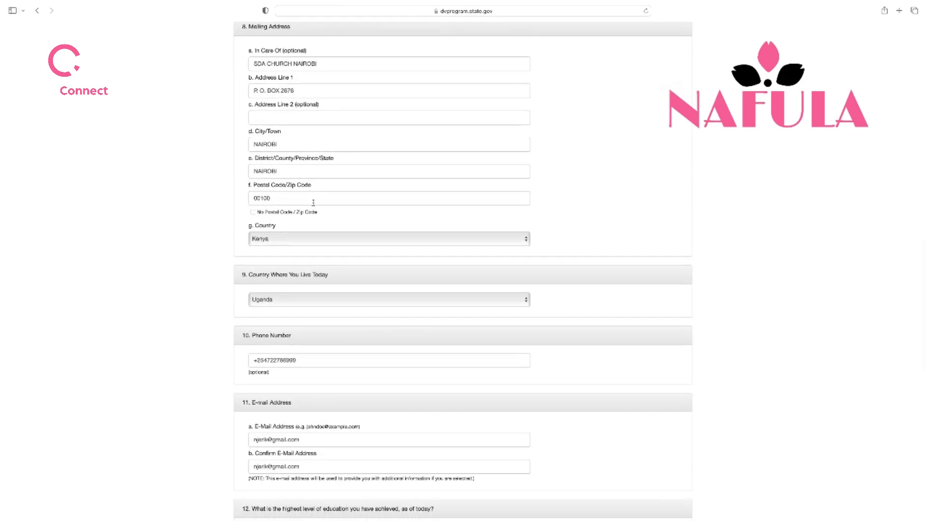
scroll(314, 201, "down", 4)
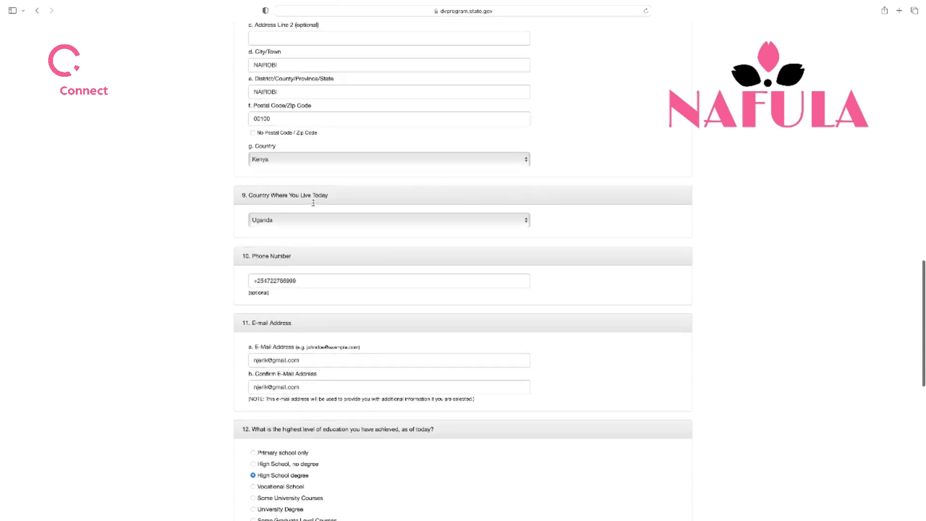
scroll(340, 217, "down", 2)
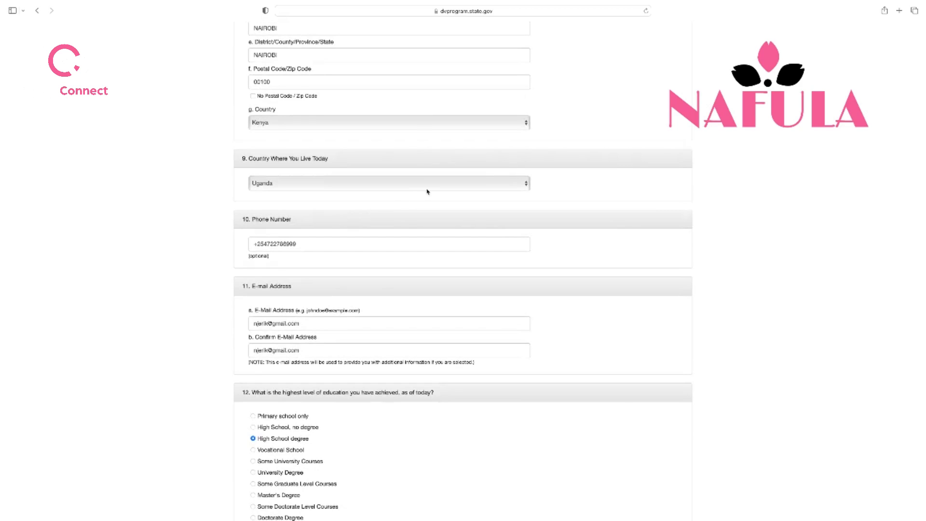
scroll(426, 191, "down", 1)
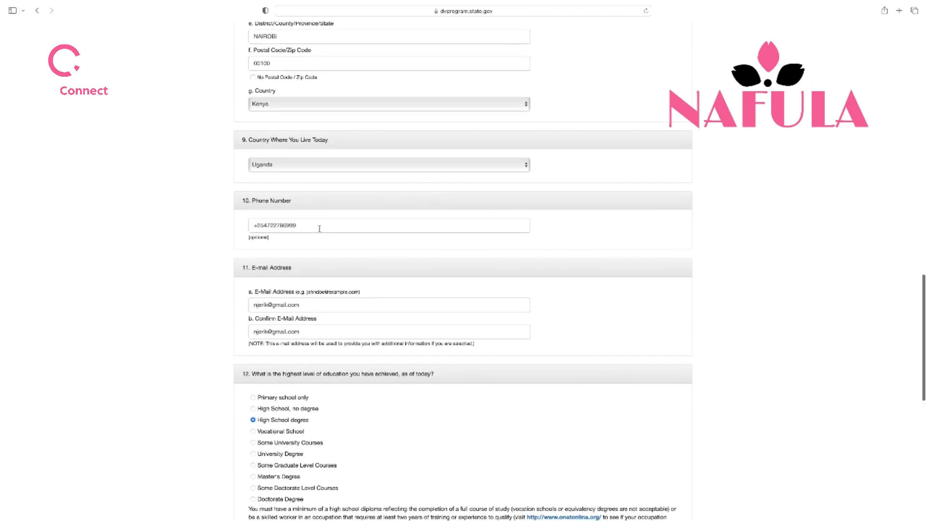
scroll(317, 228, "down", 5)
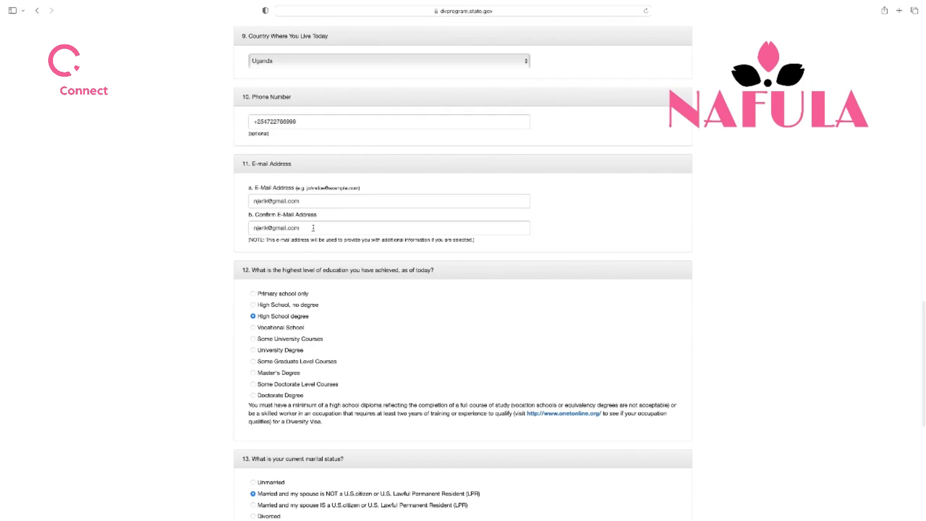
scroll(312, 227, "down", 4)
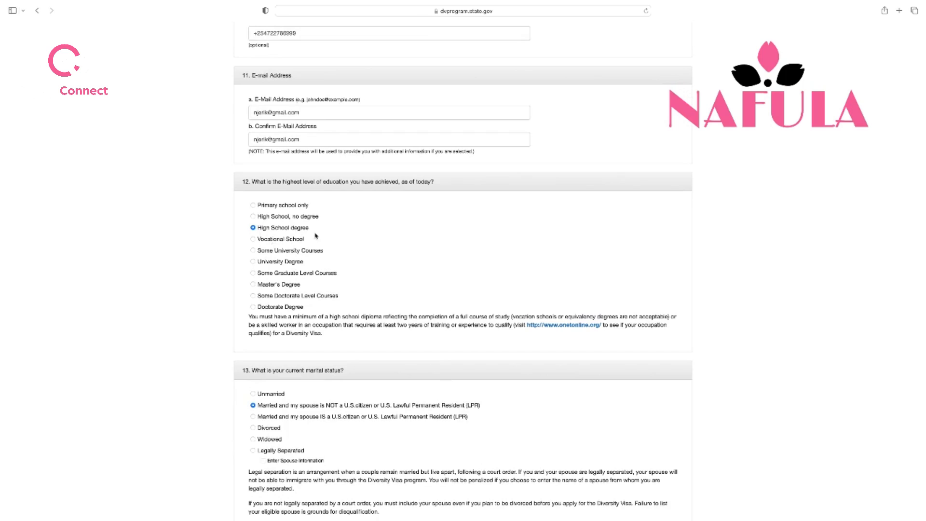
scroll(316, 235, "down", 1)
scroll(316, 235, "down", 3)
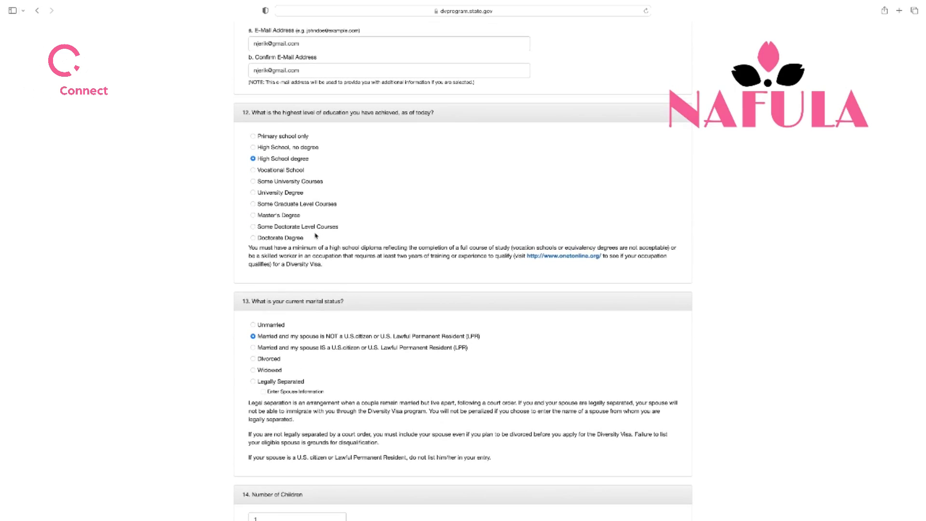
scroll(316, 235, "down", 7)
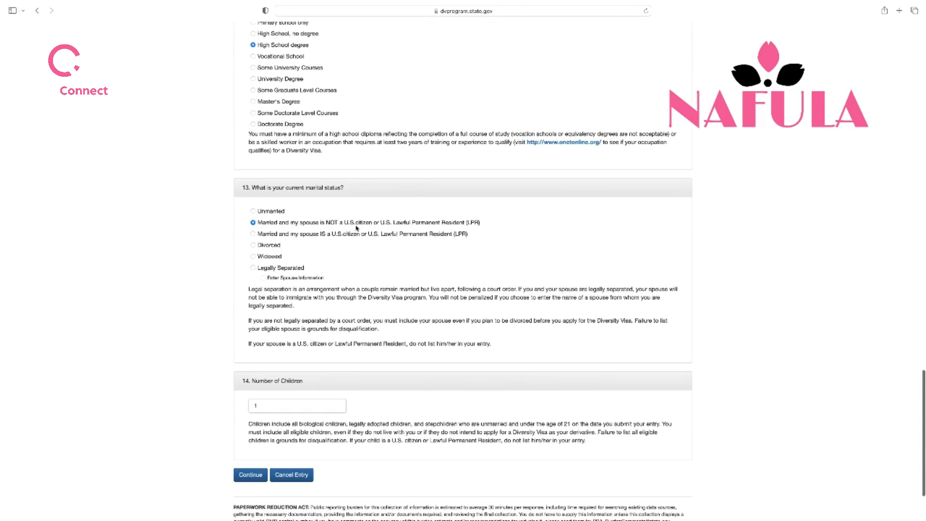
scroll(356, 228, "down", 3)
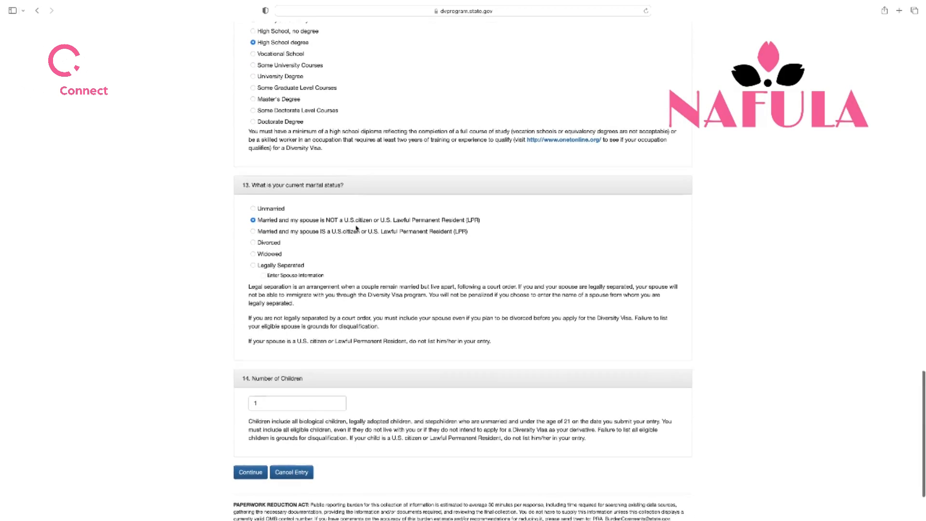
scroll(356, 228, "down", 2)
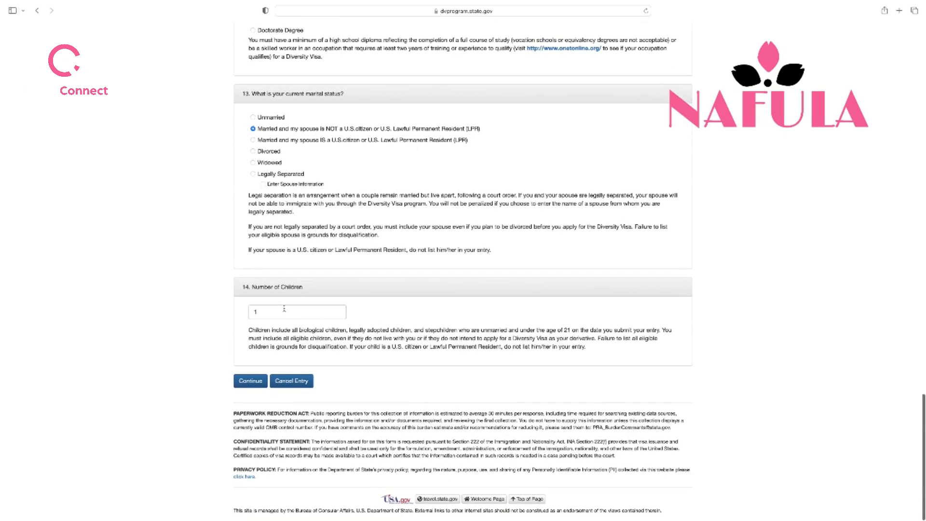
left_click(255, 386)
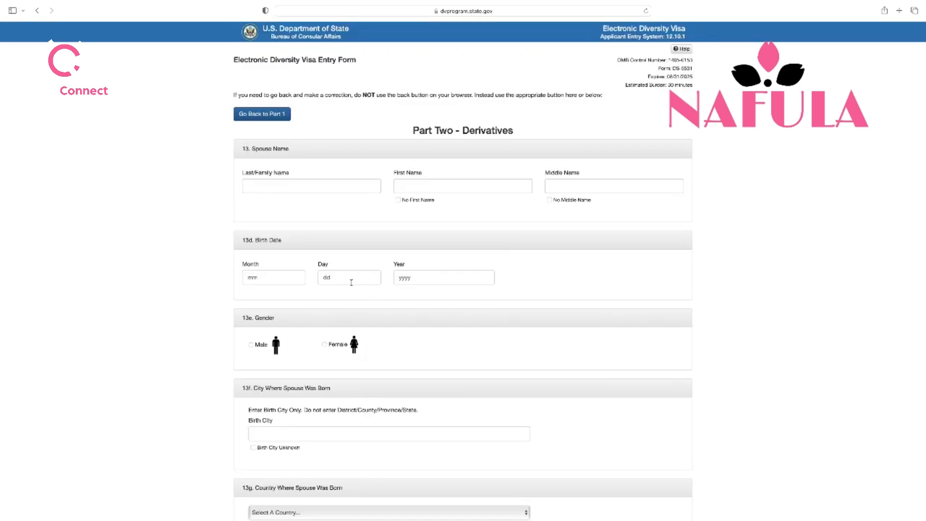
scroll(351, 275, "down", 10)
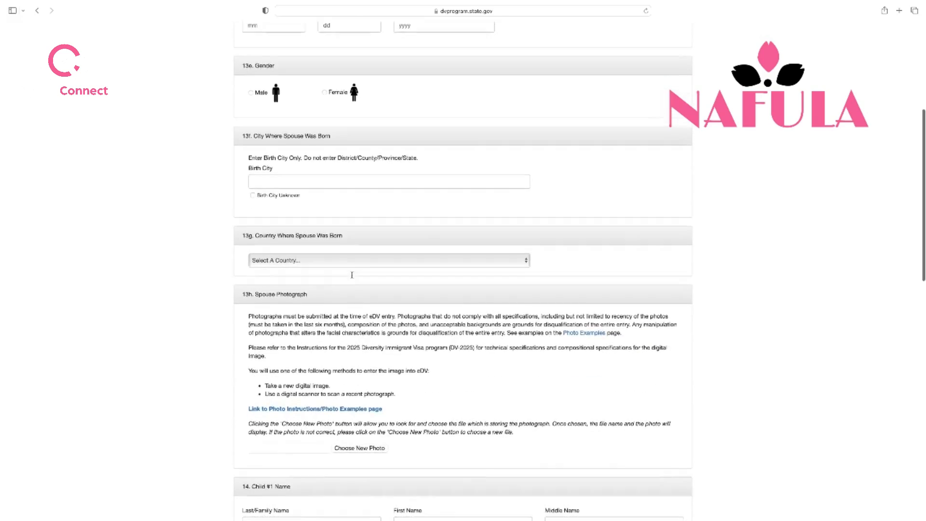
scroll(352, 275, "down", 6)
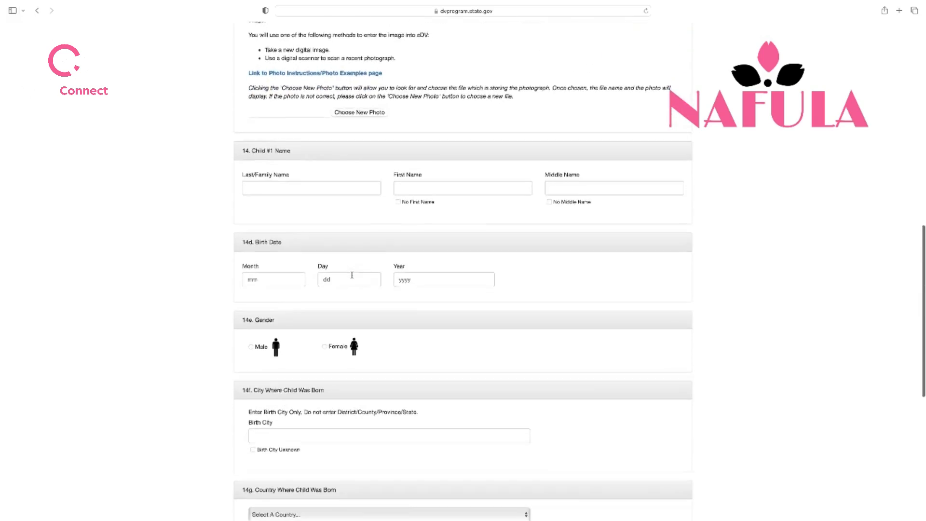
scroll(352, 275, "down", 8)
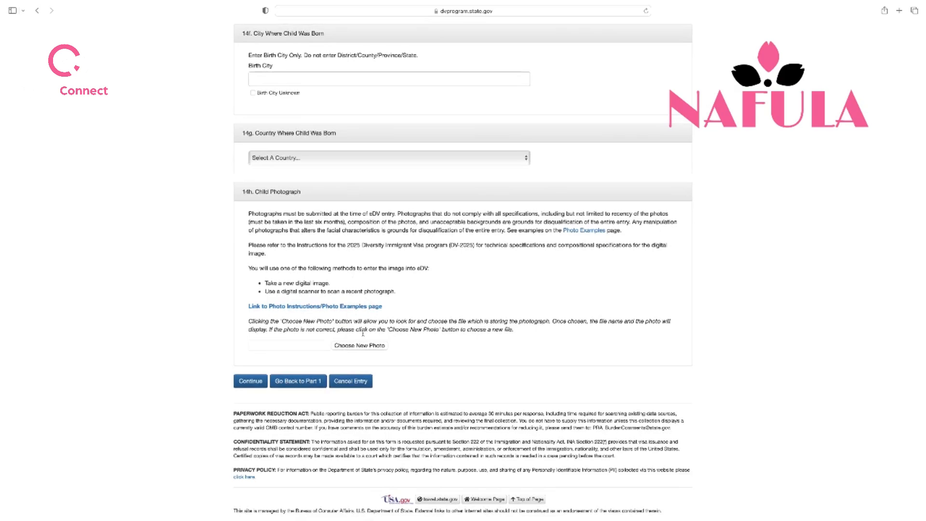
scroll(362, 332, "up", 14)
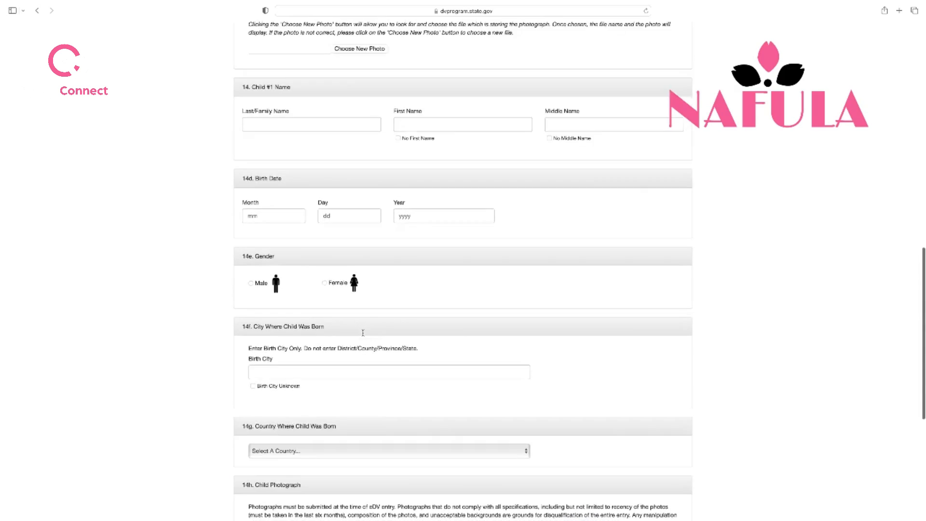
scroll(363, 333, "up", 10)
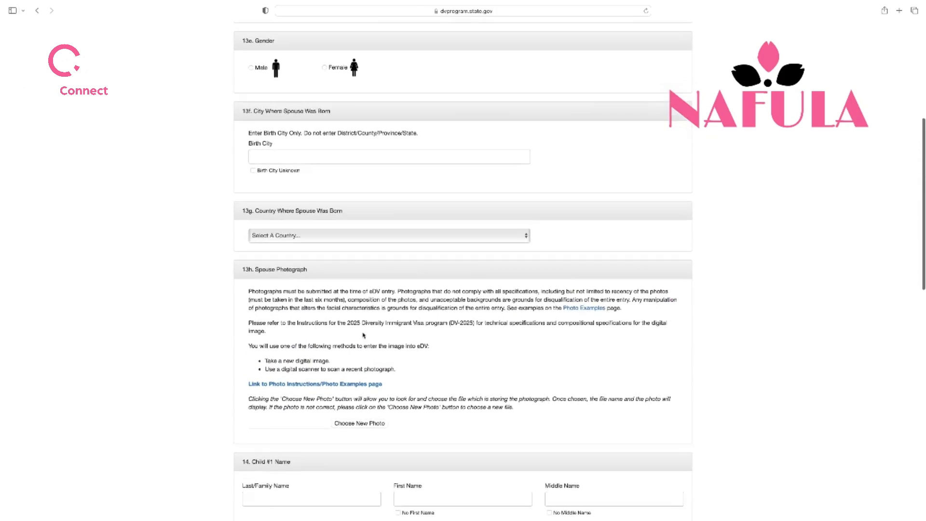
scroll(362, 335, "up", 3)
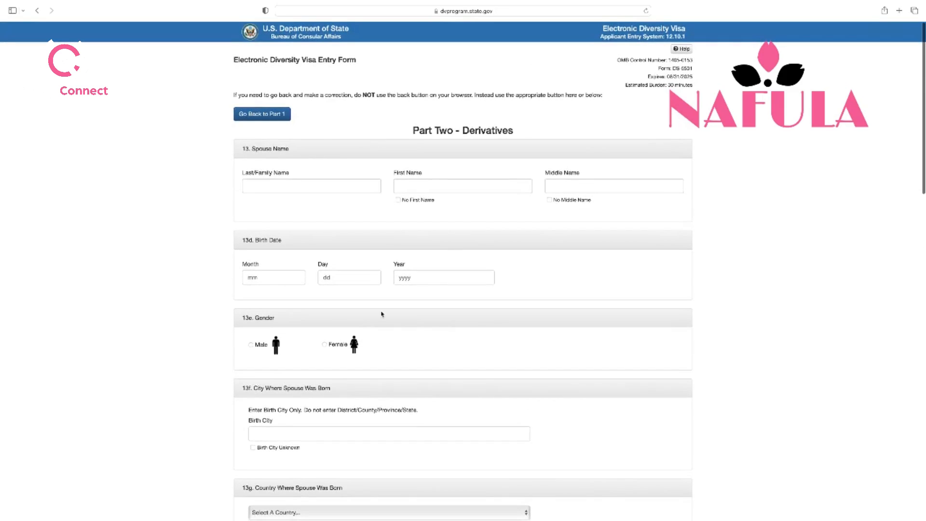
left_click(312, 191)
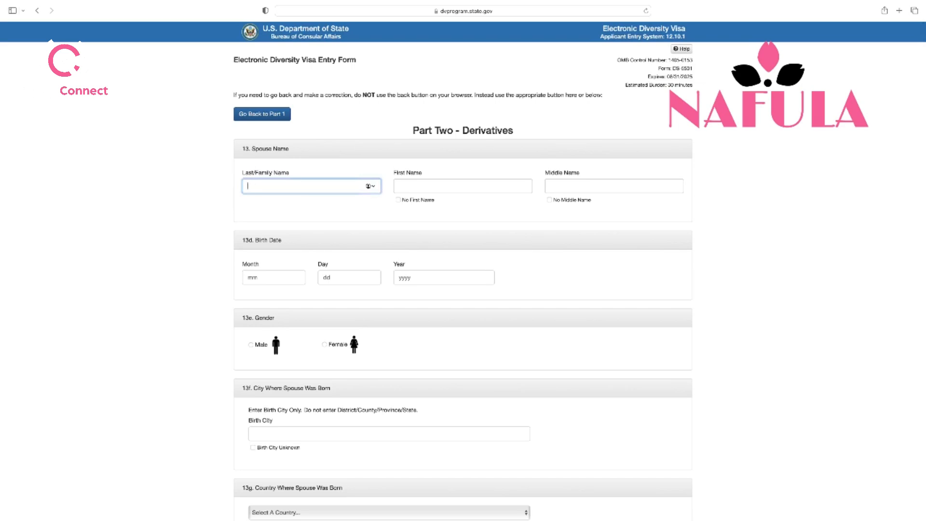
Enter the spouse's last, first and middle names
left_click(437, 188)
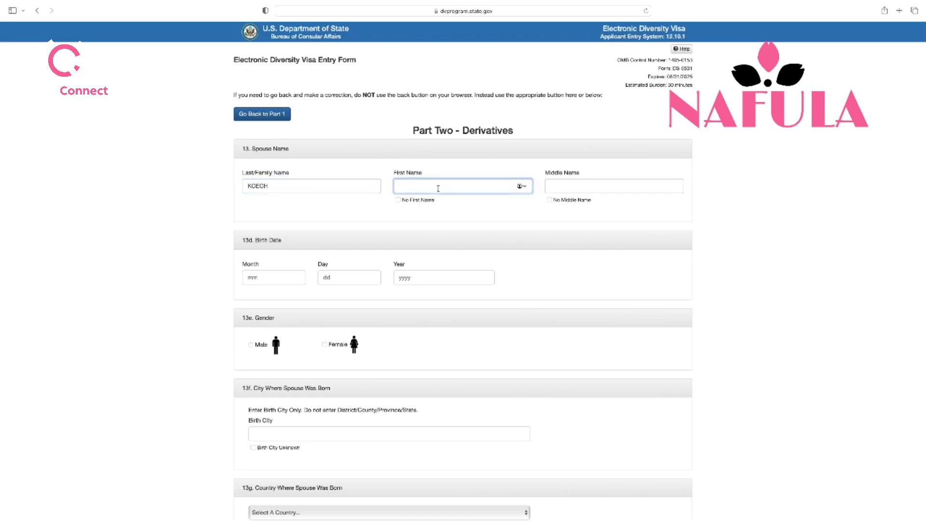
left_click(575, 189)
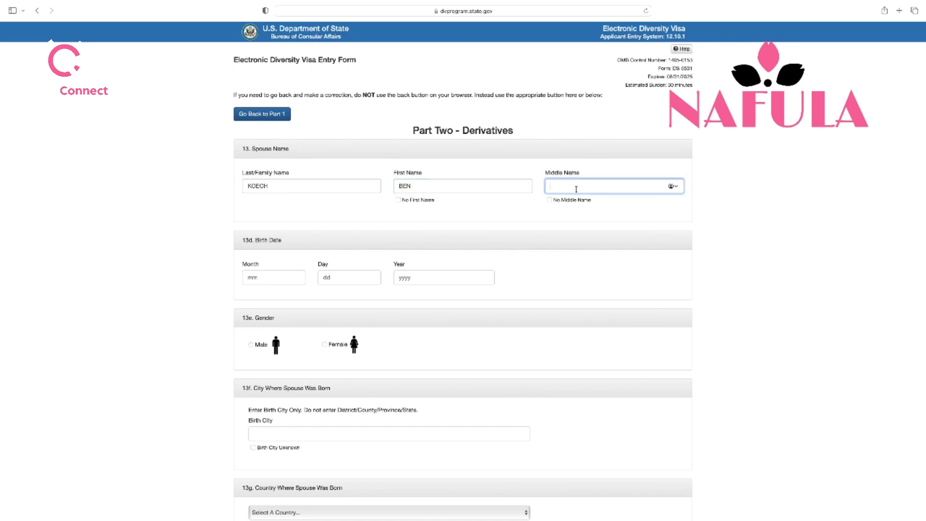
scroll(482, 222, "down", 5)
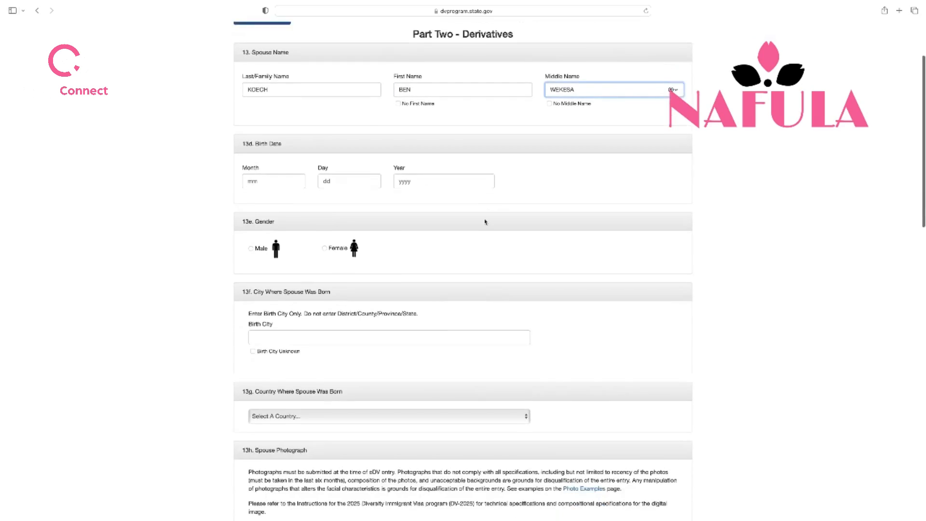
left_click(290, 113)
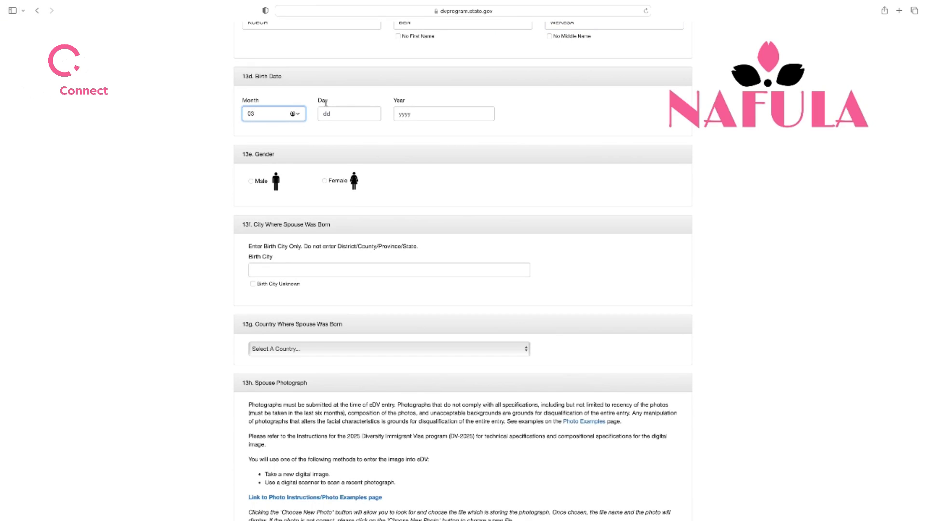
left_click(332, 115)
type("28")
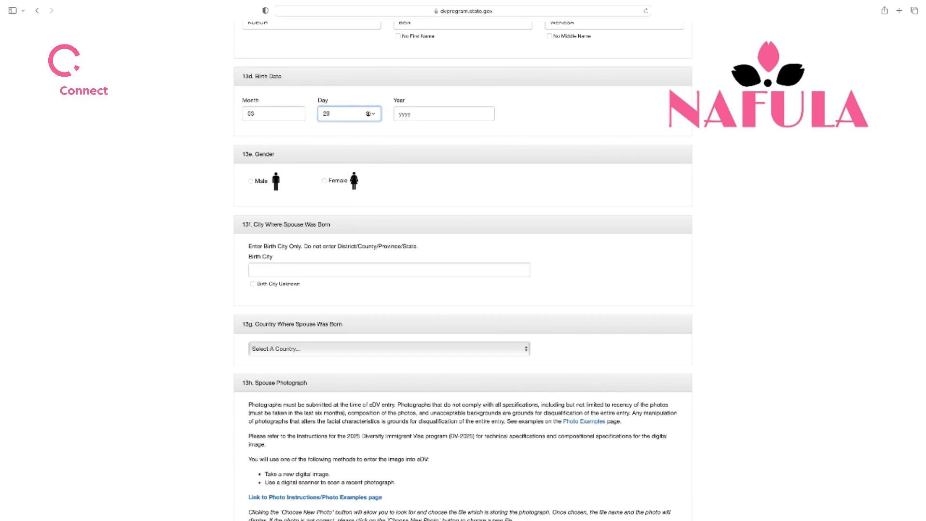
left_click(423, 113)
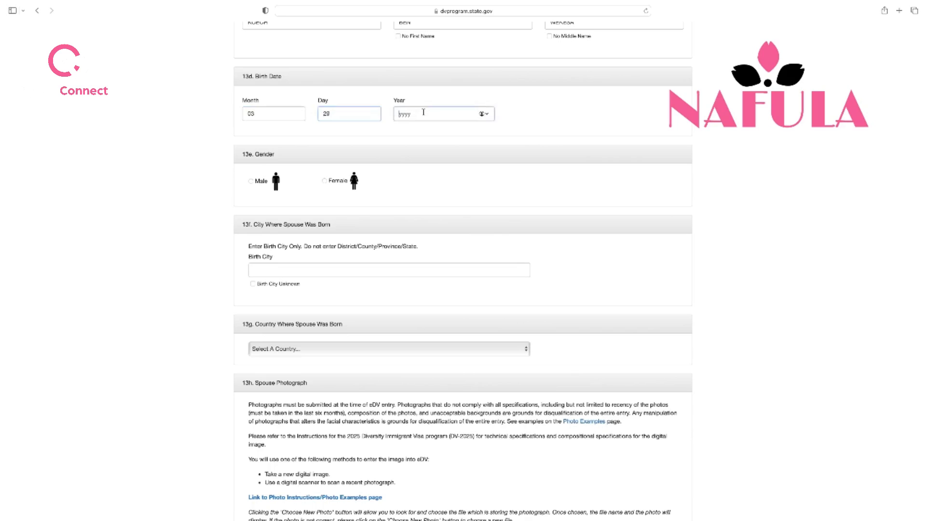
type("1")
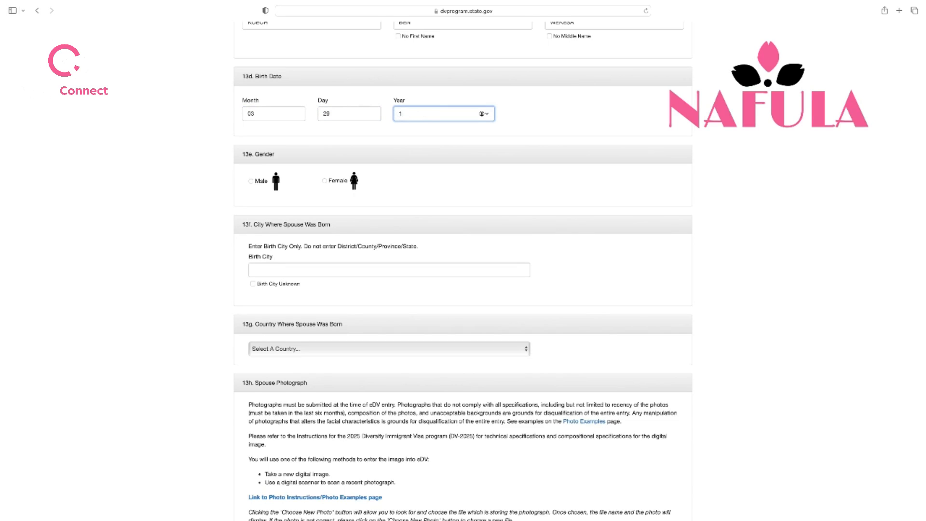
type("987")
Mark the spouse as male and enter MOMBASA as the birth city
scroll(363, 158, "down", 2)
left_click(250, 140)
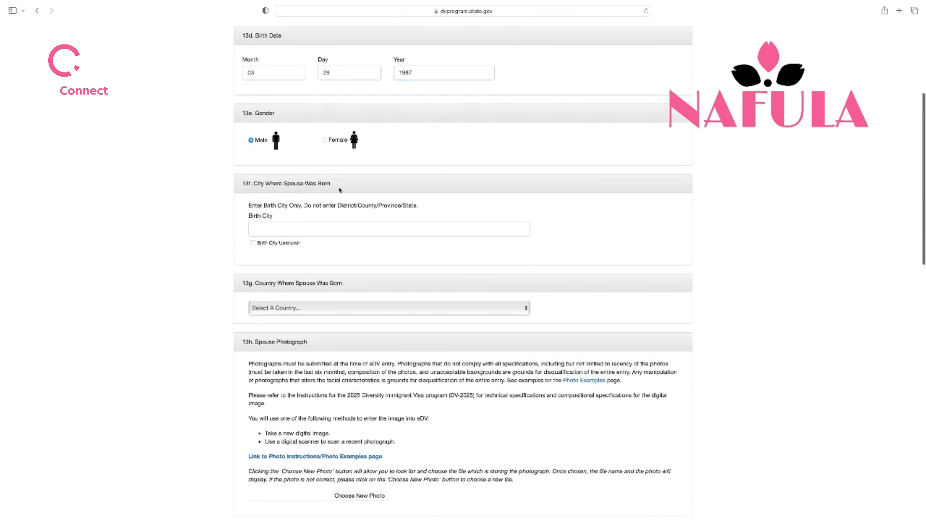
left_click(292, 223)
scroll(292, 227, "up", 2)
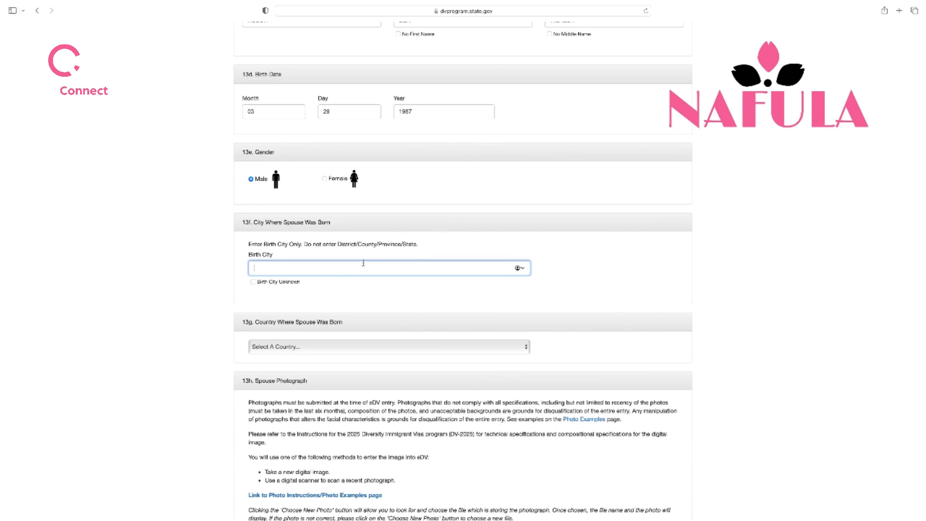
type("MOMBASA")
scroll(359, 263, "down", 4)
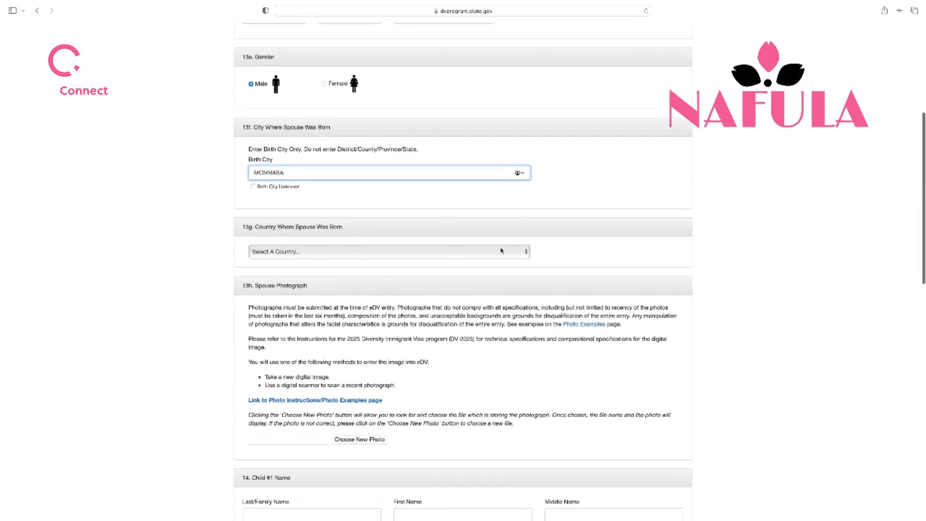
Choose Kenya in the 13g Country Where Spouse Was Born dropdown
left_click(524, 254)
scroll(478, 256, "down", 20)
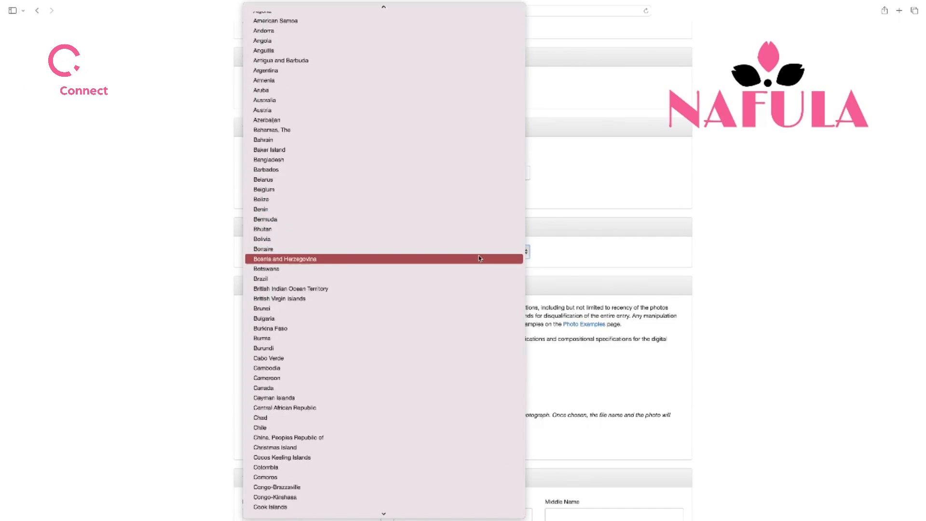
scroll(478, 256, "down", 5)
scroll(479, 255, "up", 20)
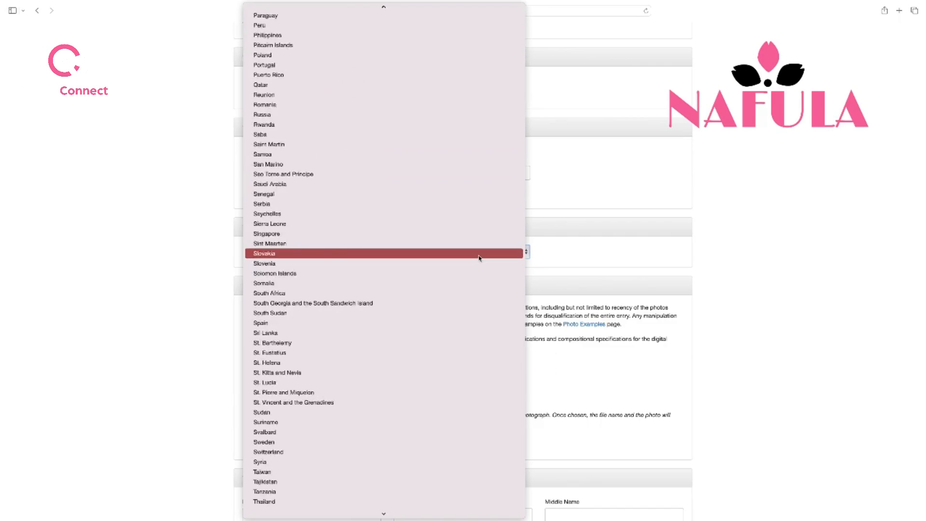
left_click(332, 137)
scroll(409, 206, "down", 3)
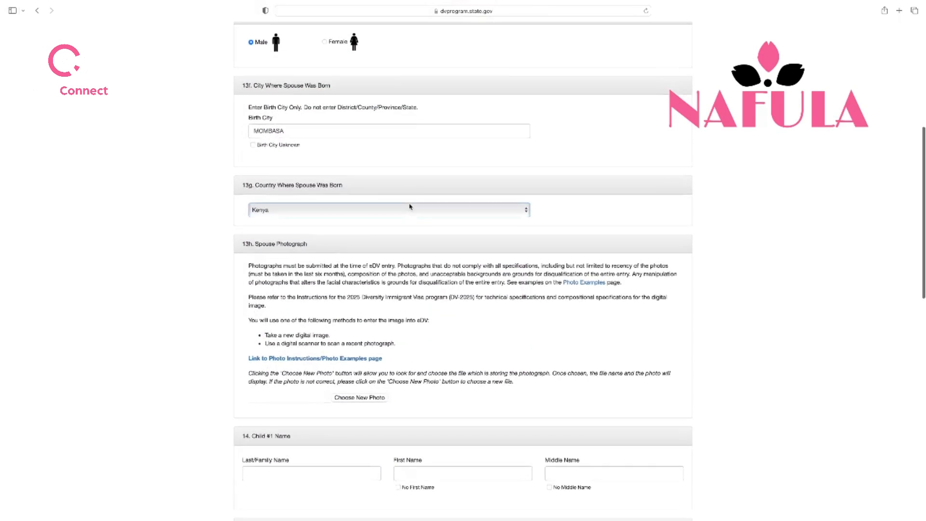
scroll(409, 206, "down", 3)
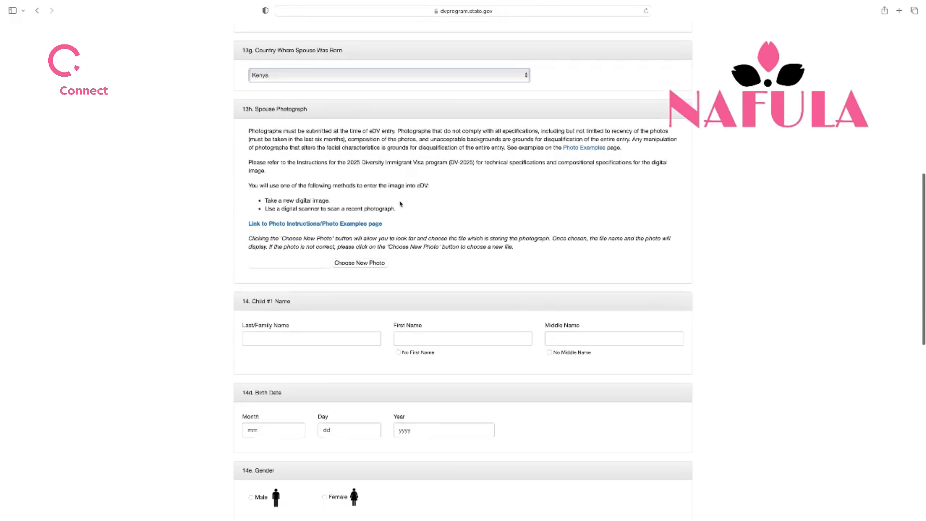
Upload IMG_2416 copy.jpg as the spouse photograph and check its preview
left_click(371, 265)
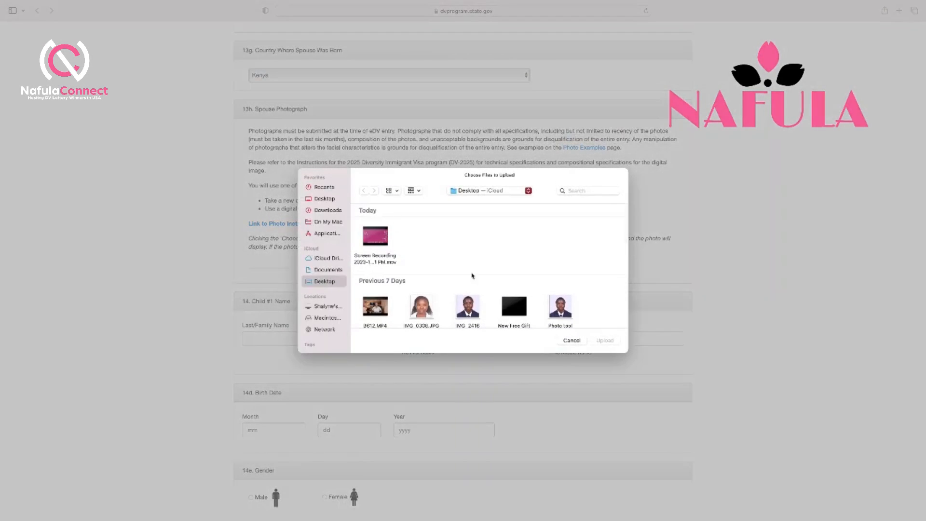
scroll(467, 313, "down", 3)
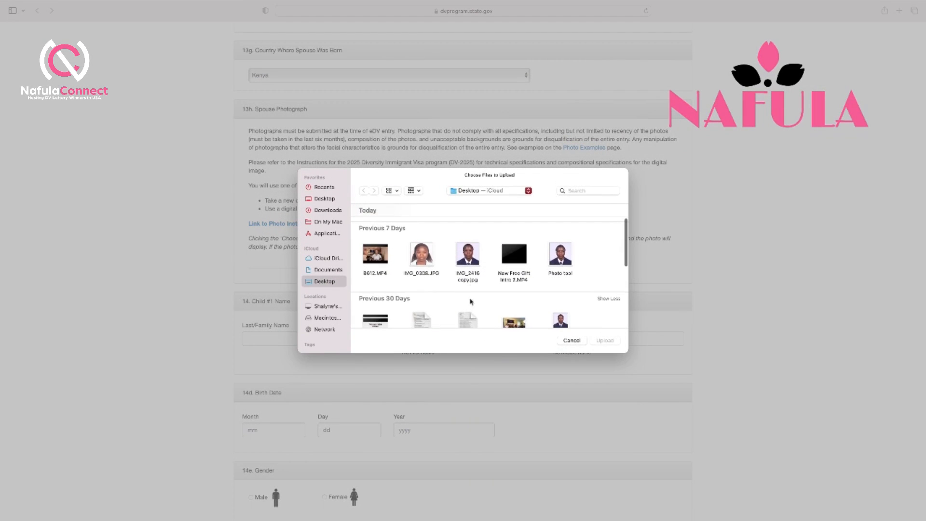
left_click(467, 256)
left_click(609, 343)
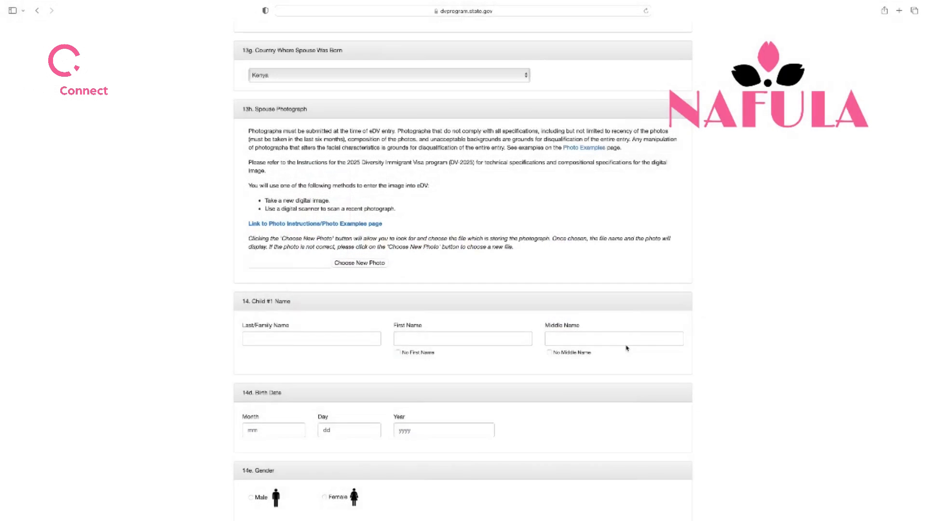
scroll(502, 285, "up", 10)
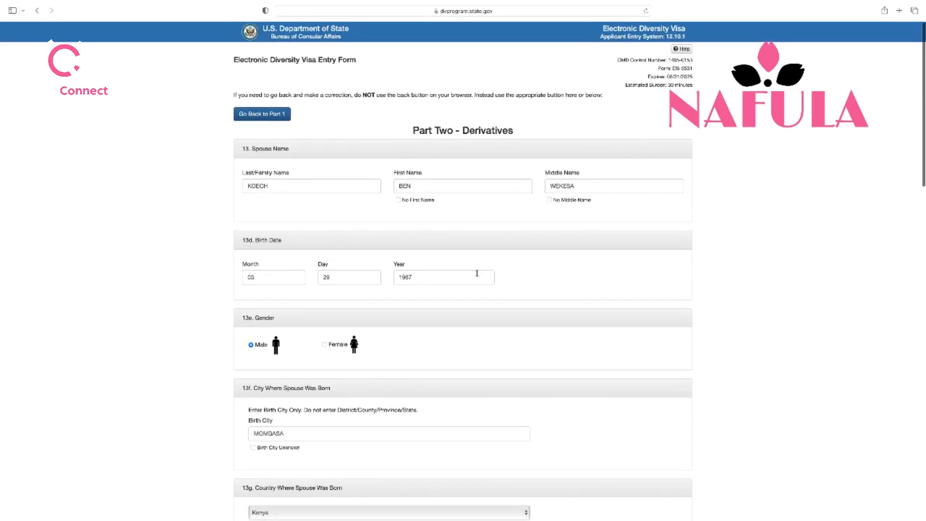
scroll(449, 290, "down", 3)
scroll(448, 290, "down", 1)
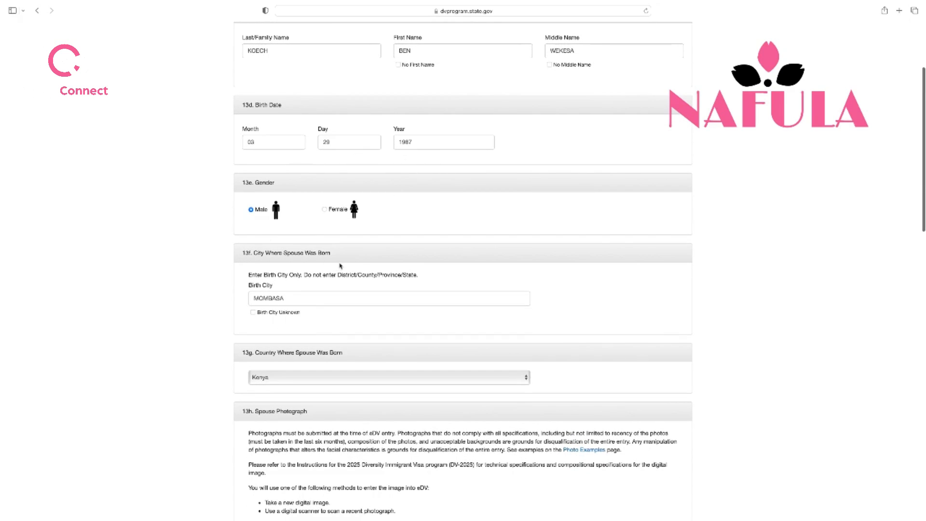
scroll(319, 248, "down", 3)
scroll(320, 249, "down", 1)
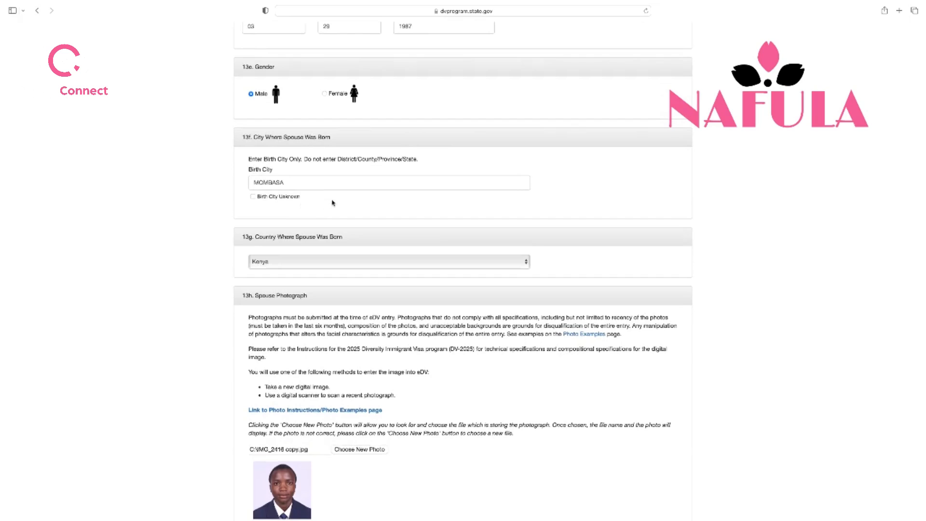
scroll(358, 239, "down", 6)
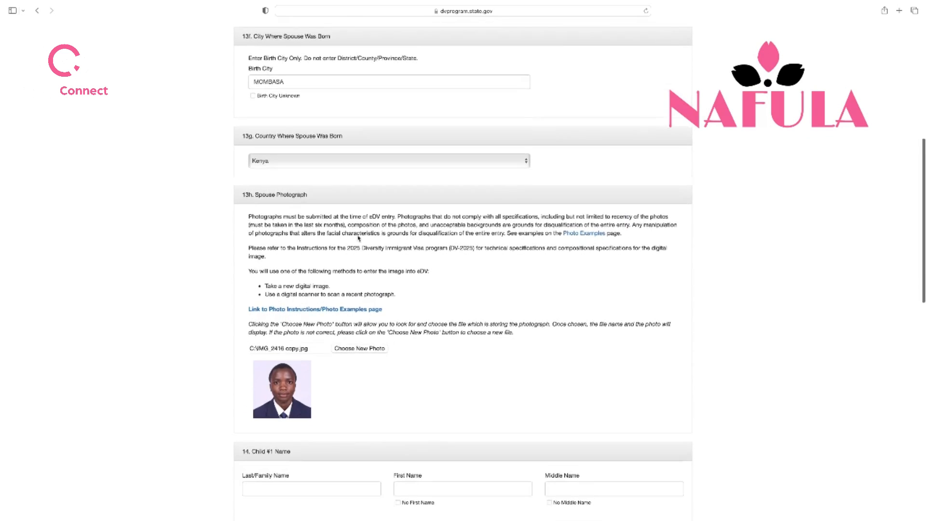
scroll(358, 237, "down", 1)
scroll(308, 256, "down", 2)
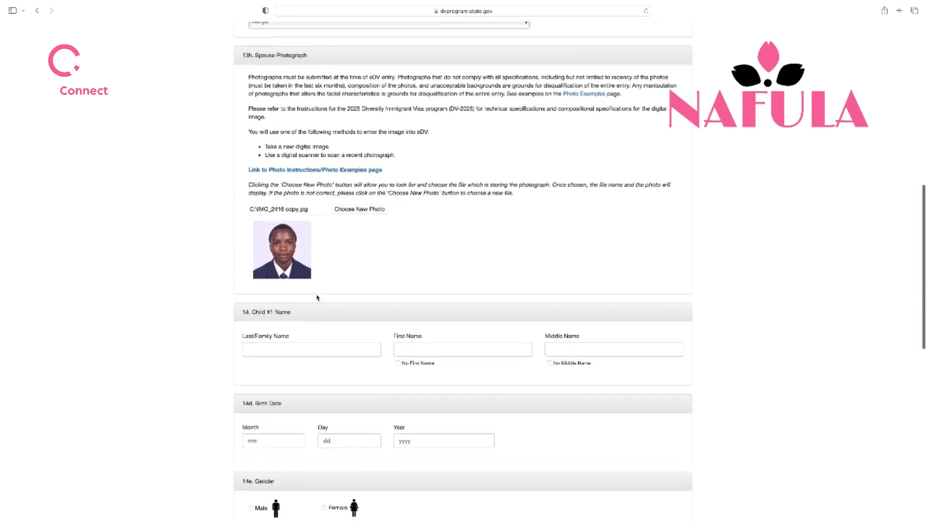
scroll(377, 265, "down", 4)
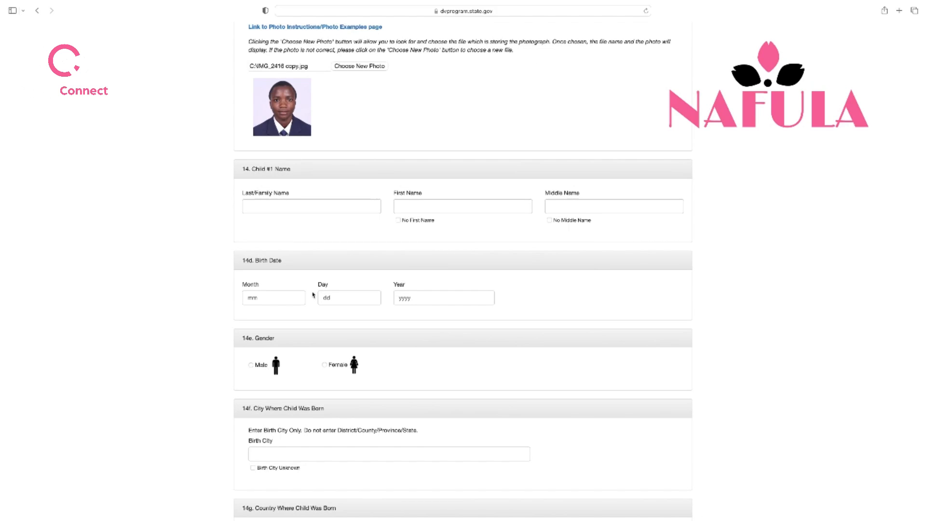
scroll(313, 295, "down", 5)
scroll(312, 295, "up", 5)
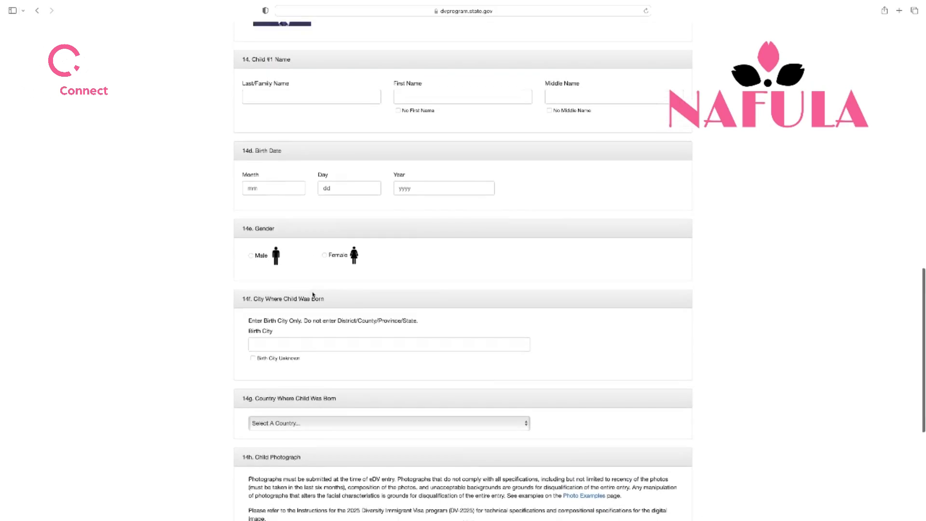
scroll(313, 295, "up", 3)
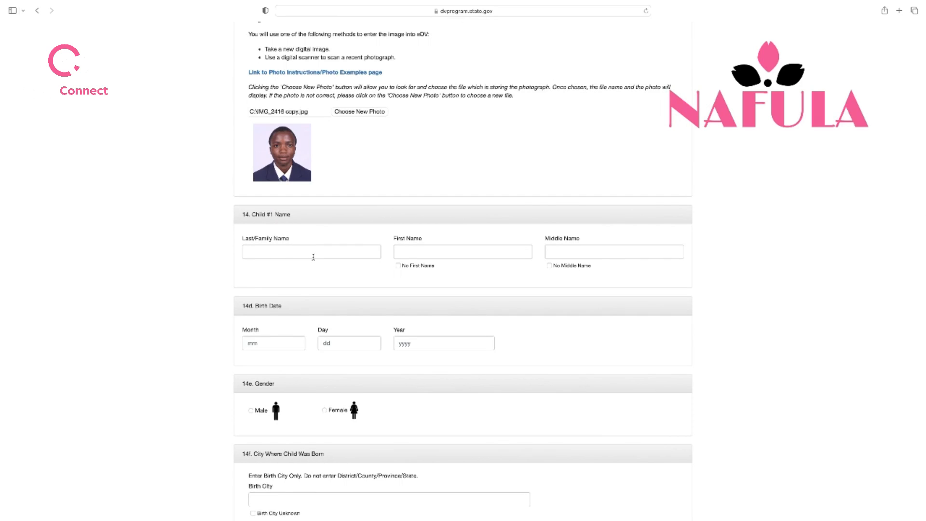
Enter Child #1's last, first and middle names
left_click(314, 255)
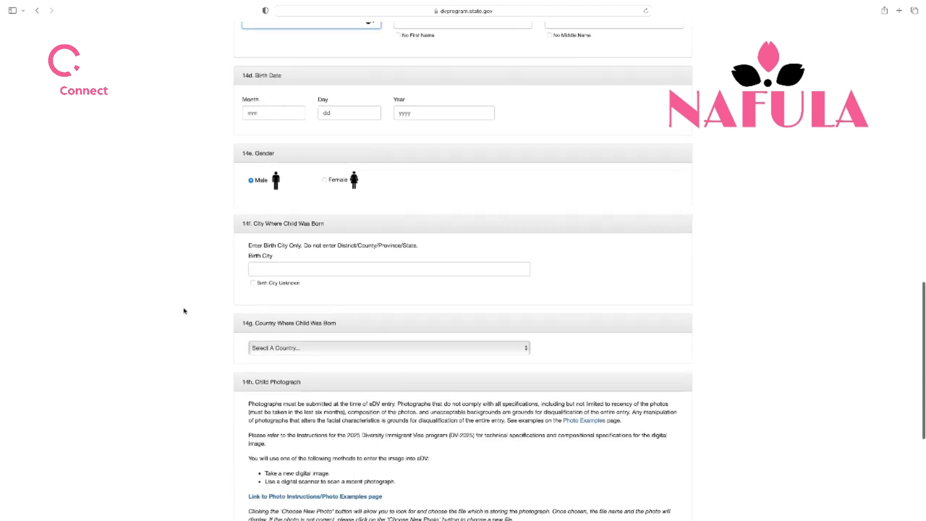
scroll(183, 311, "up", 5)
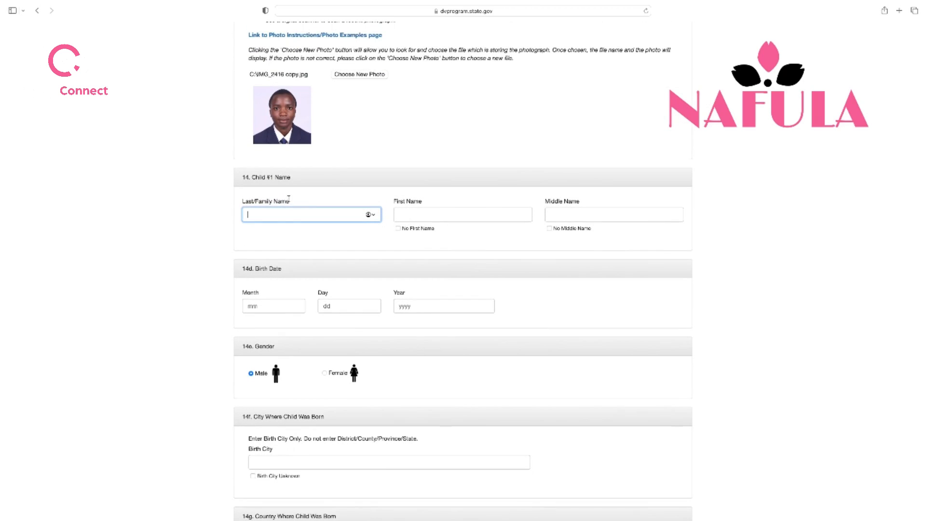
left_click(276, 213)
left_click(414, 214)
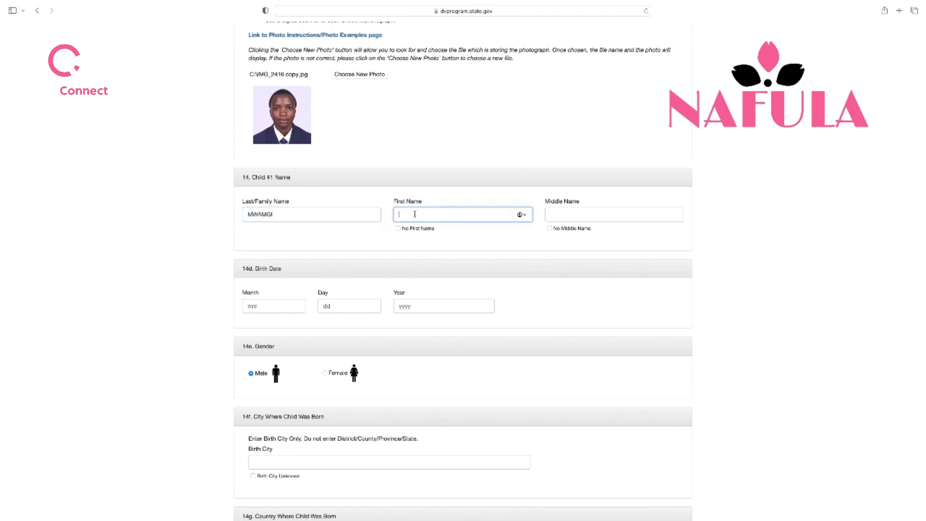
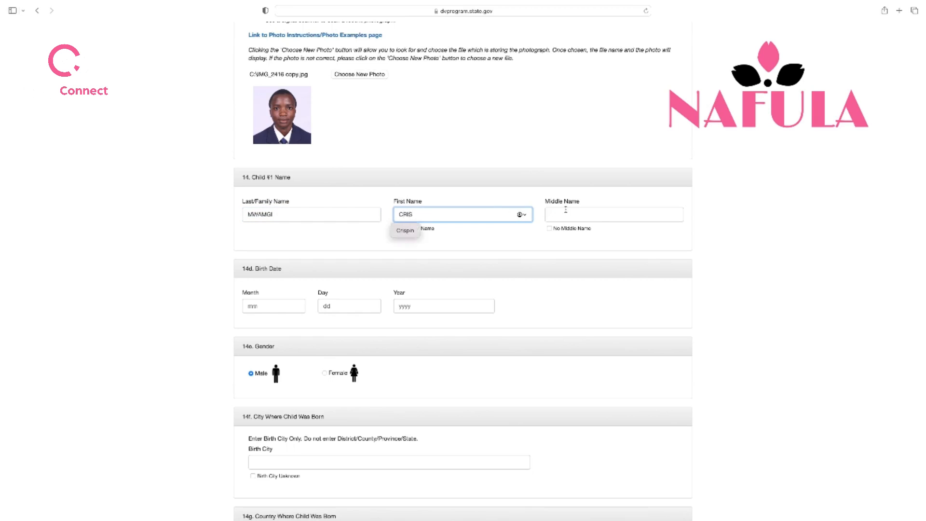
left_click(565, 213)
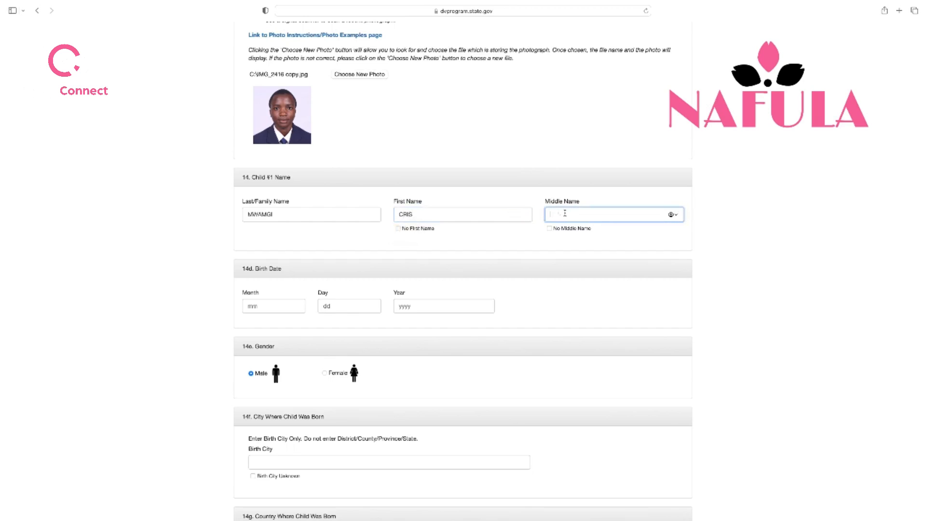
left_click(283, 306)
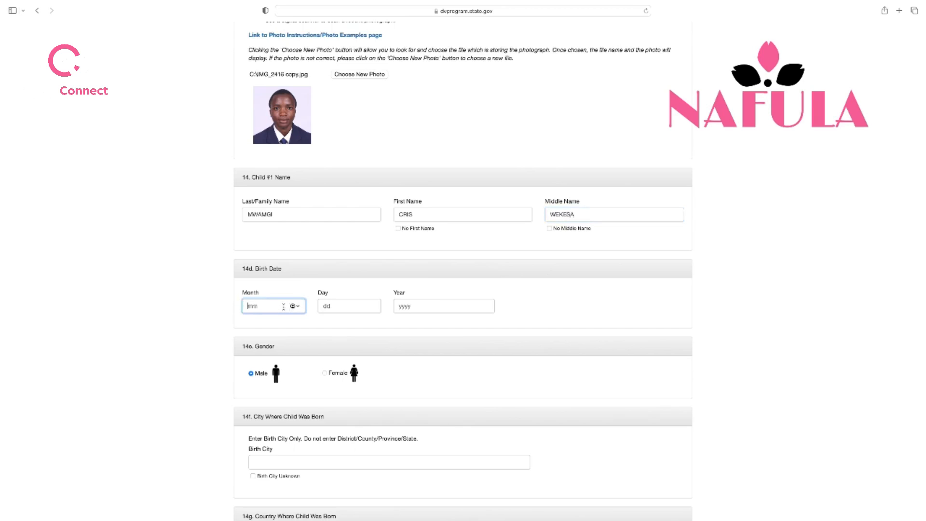
type("08")
left_click(342, 309)
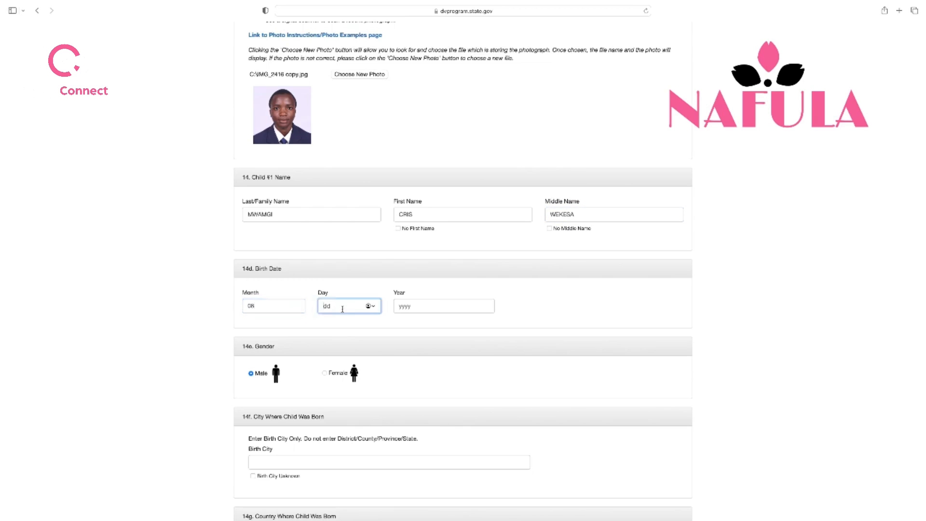
type("29")
left_click(412, 307)
type("2012")
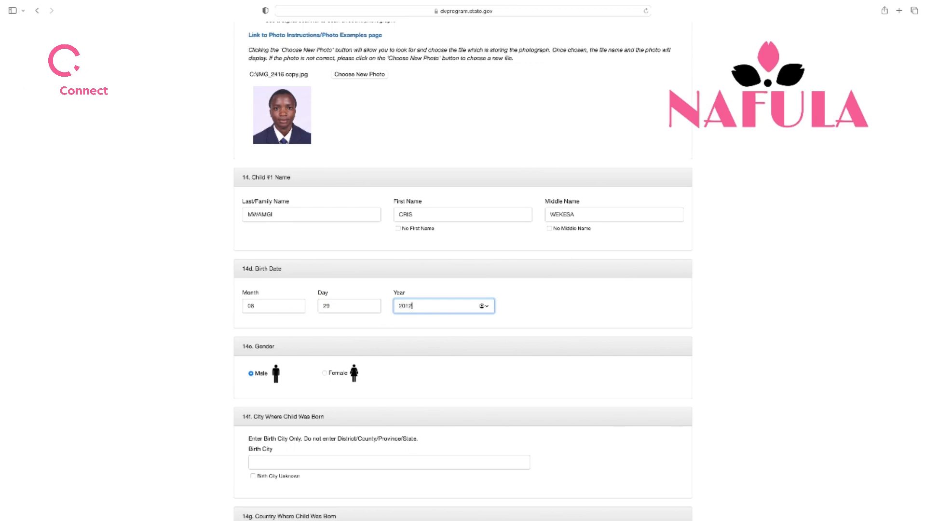
scroll(384, 310, "down", 3)
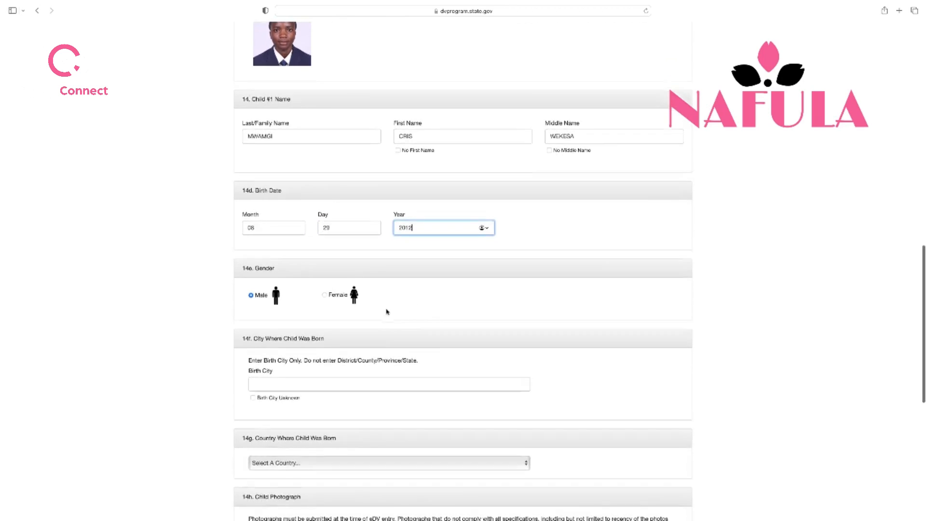
Mark Child #1 as male and tick Birth City Unknown under 14f
left_click(251, 291)
scroll(448, 343, "down", 2)
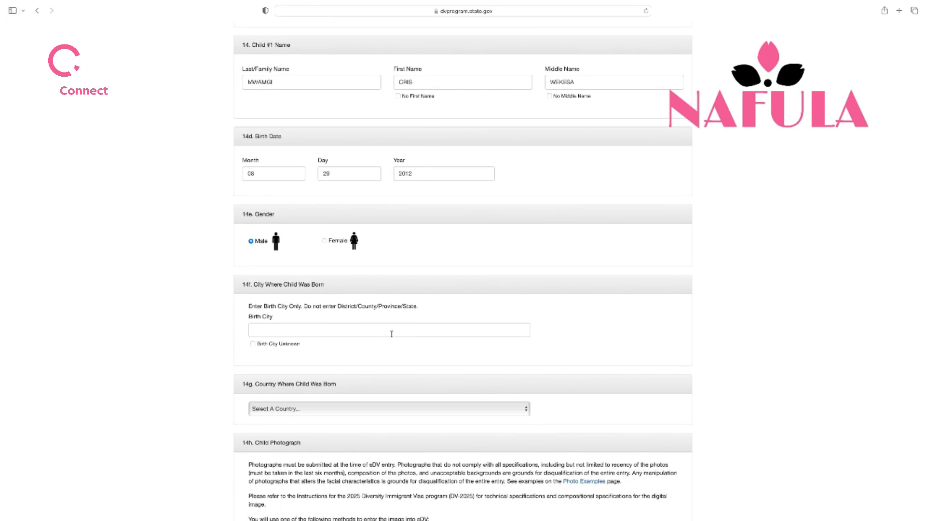
left_click(253, 344)
scroll(354, 360, "down", 4)
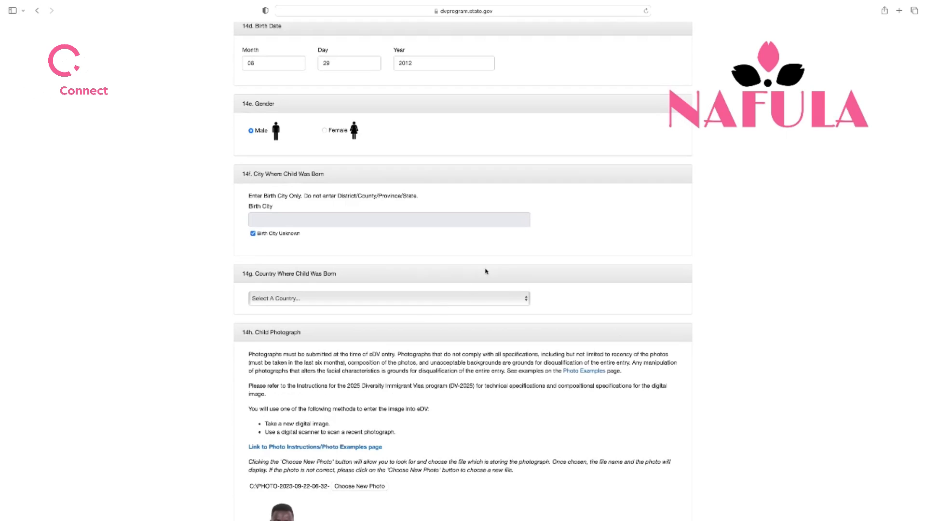
Choose Kenya in the 14g Country dropdown for Child #1
left_click(522, 299)
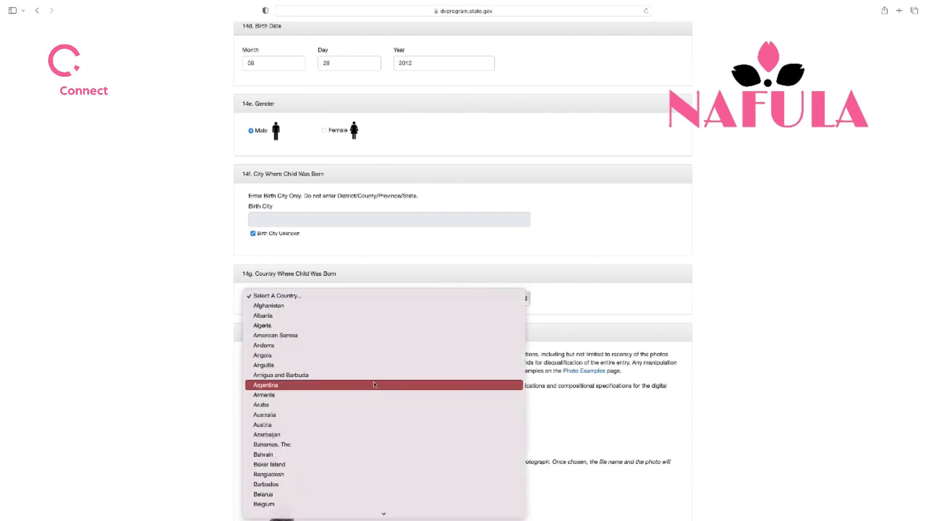
scroll(373, 384, "down", 10)
scroll(373, 384, "down", 10)
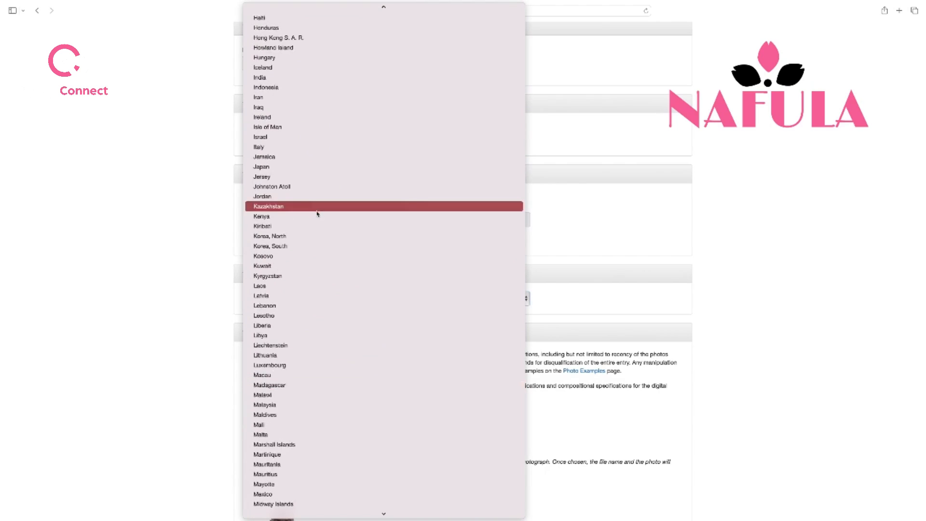
left_click(317, 215)
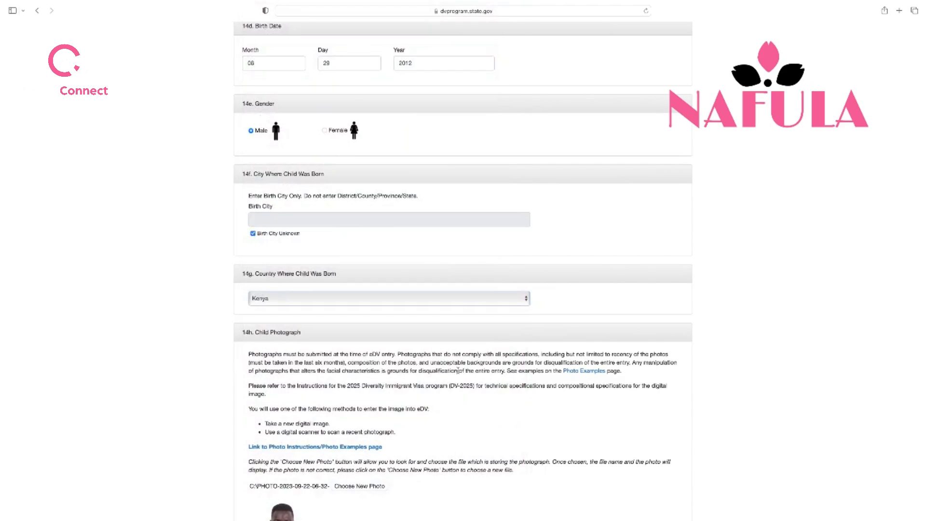
scroll(406, 351, "down", 3)
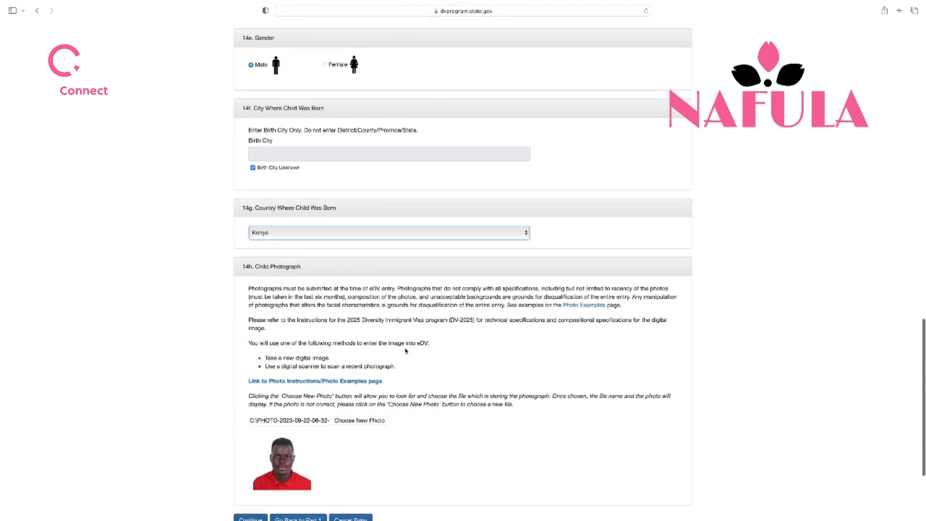
scroll(406, 350, "down", 5)
Fix Child #1's last name by replacing the stray M with N
scroll(329, 331, "up", 20)
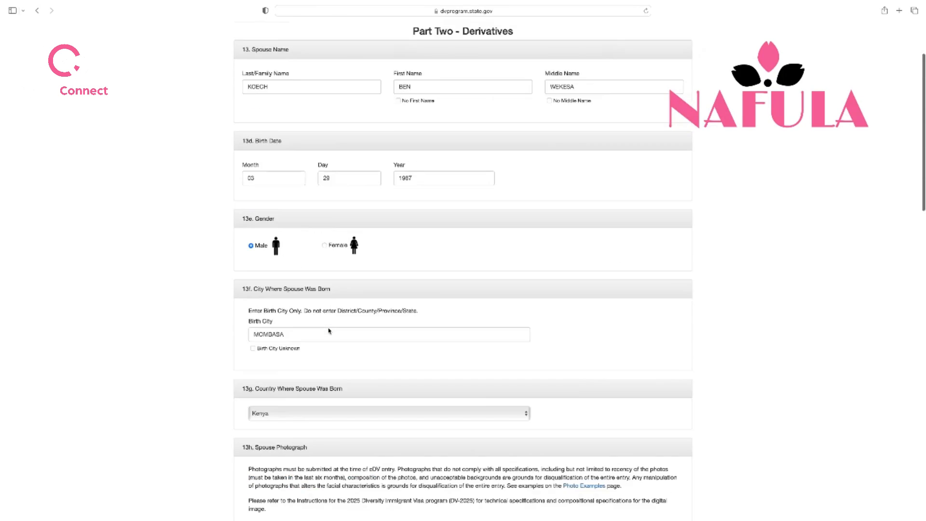
scroll(328, 331, "up", 3)
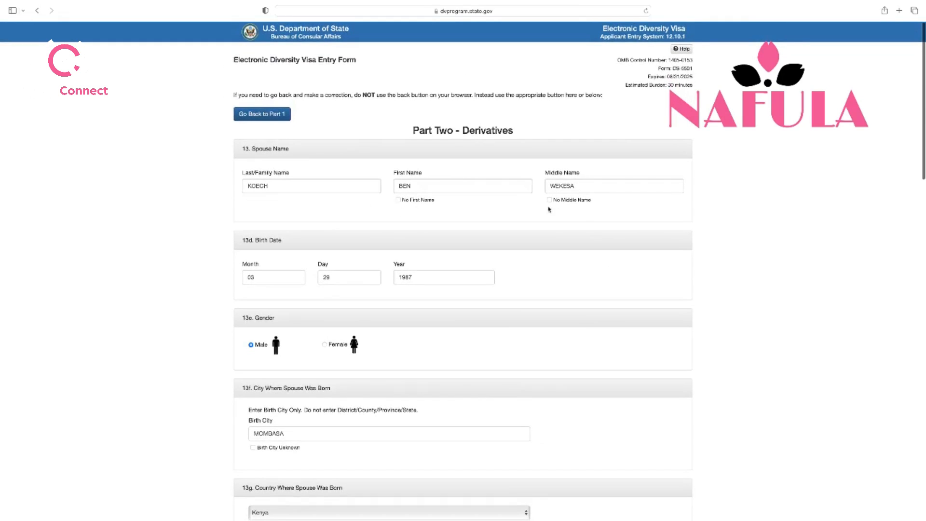
scroll(441, 278, "down", 1)
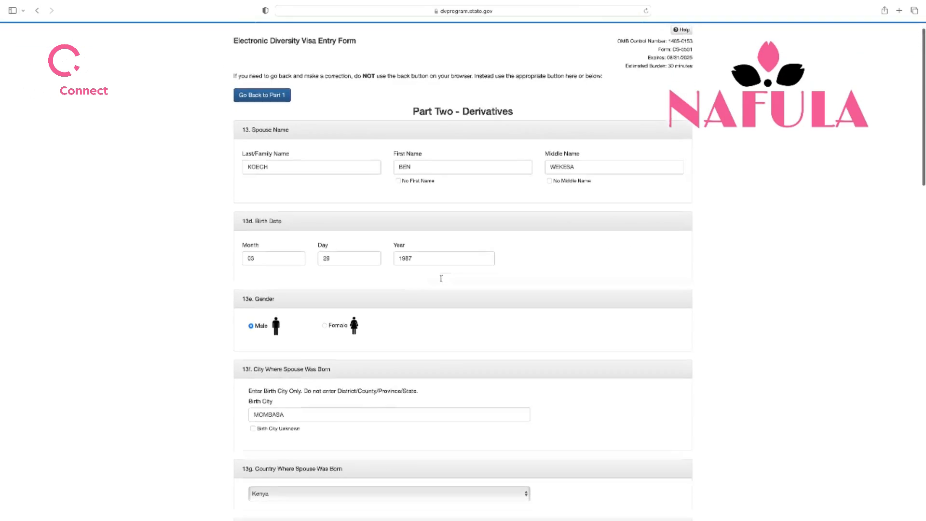
scroll(441, 278, "down", 4)
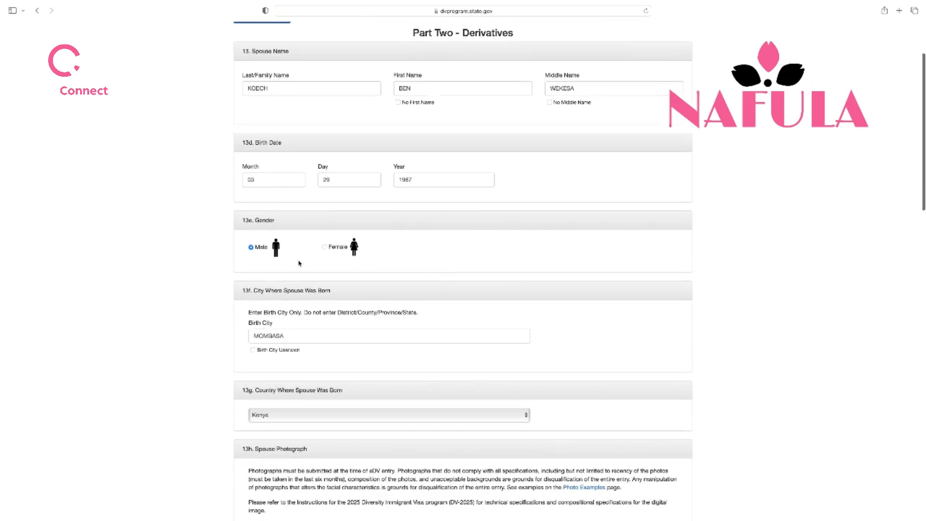
scroll(268, 275, "down", 8)
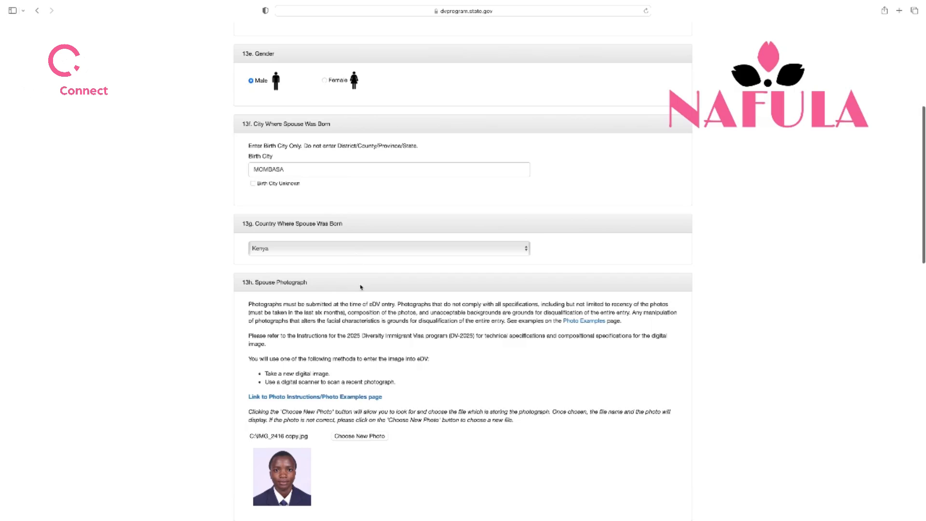
scroll(310, 344, "down", 5)
scroll(310, 344, "down", 12)
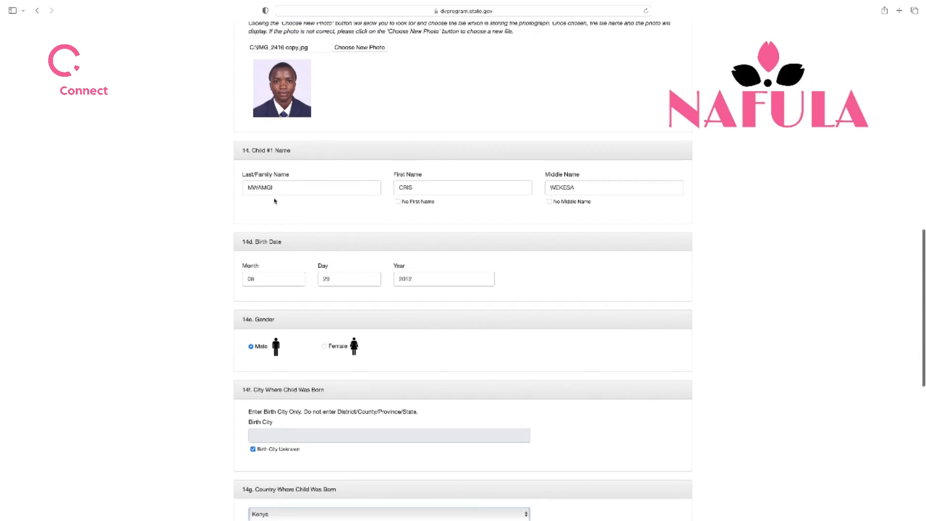
scroll(328, 204, "up", 11)
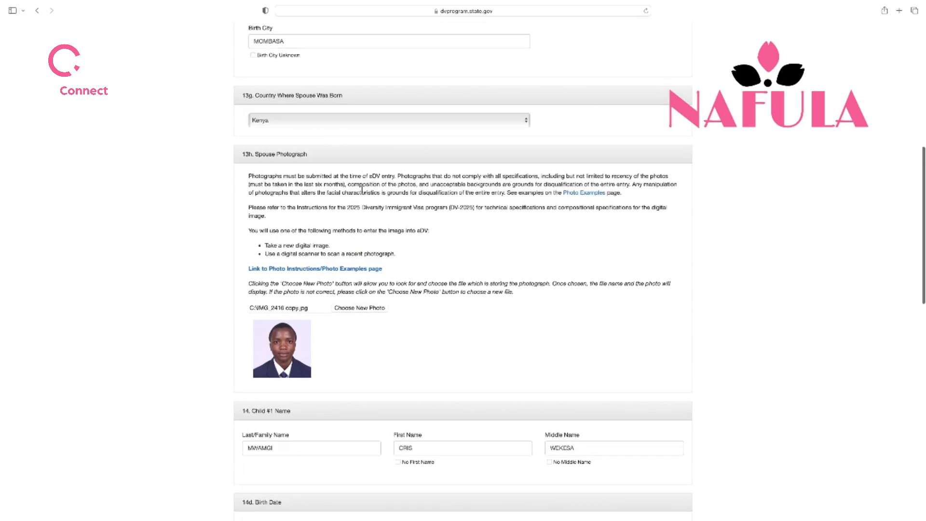
scroll(387, 210, "down", 5)
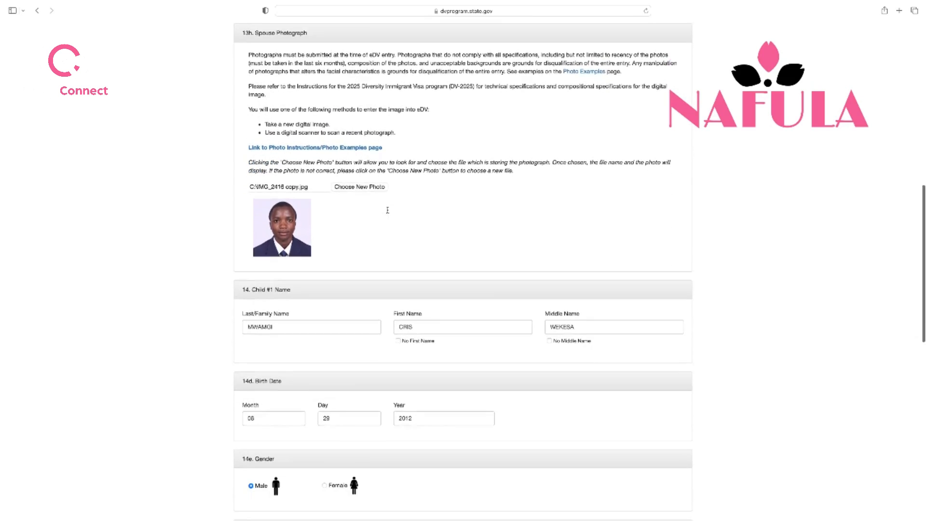
scroll(387, 210, "down", 2)
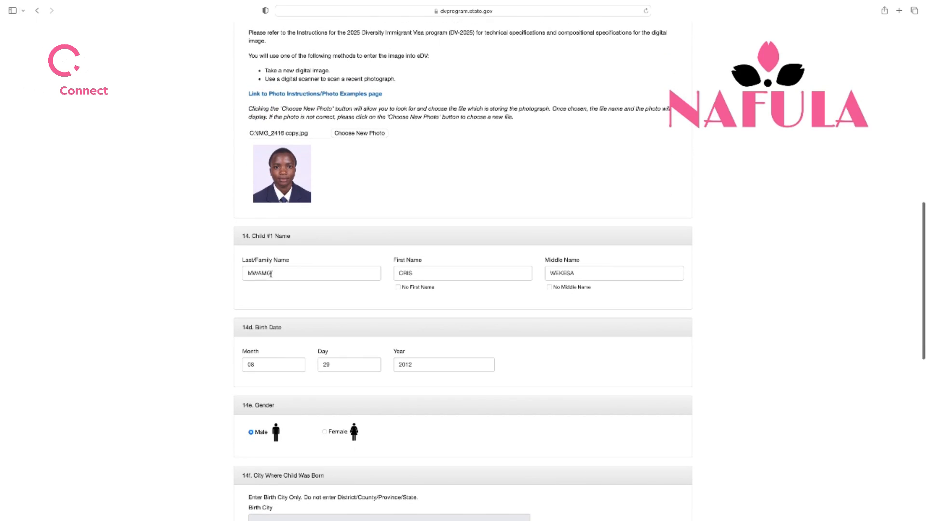
scroll(244, 273, "down", 1)
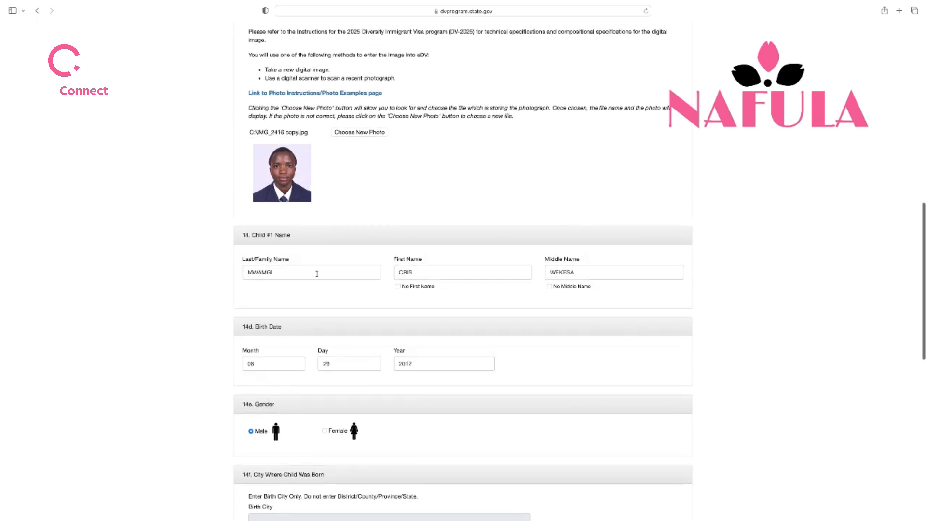
left_click(280, 273)
key("Left")
key("Left")
key("BackSpace")
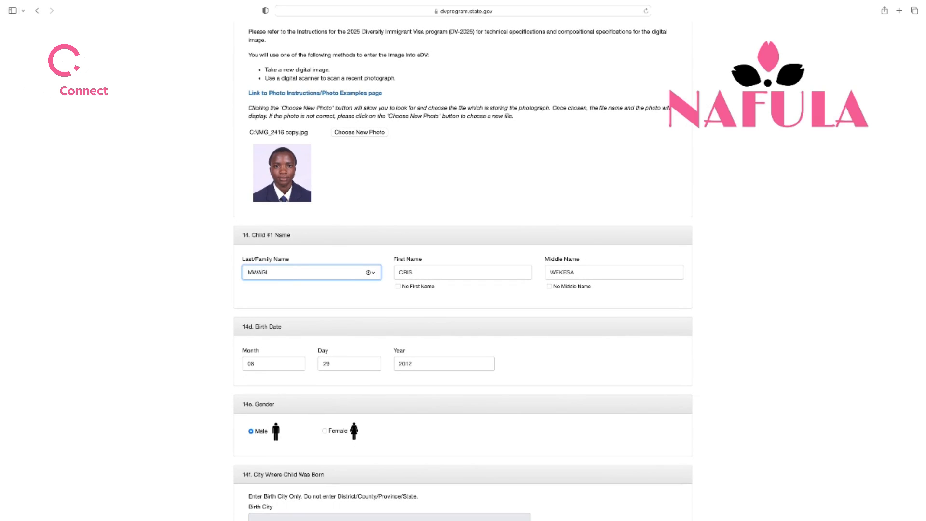
type("N")
left_click(313, 289)
scroll(403, 302, "down", 5)
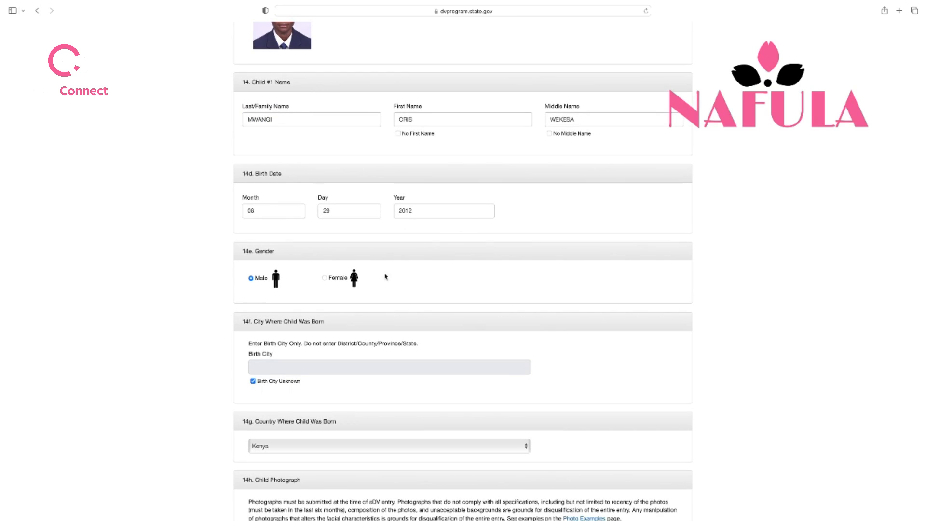
scroll(378, 319, "down", 2)
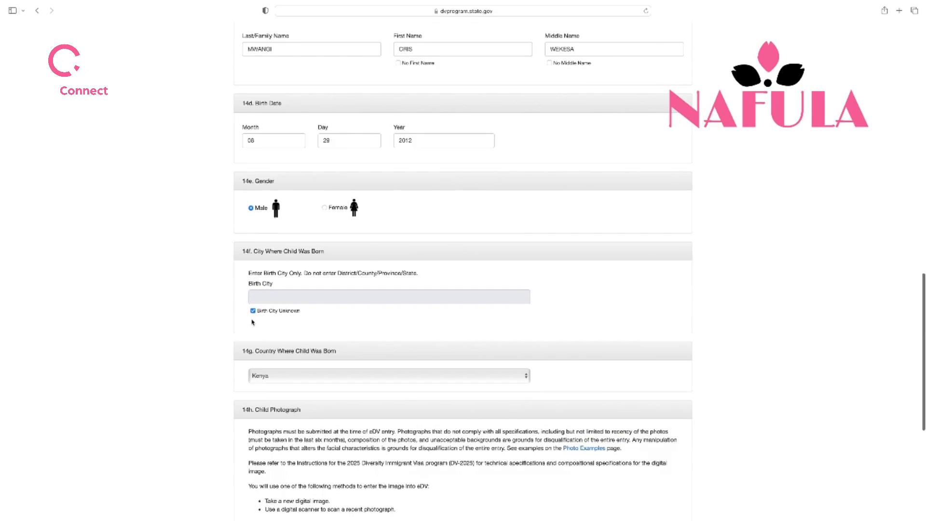
scroll(325, 320, "down", 7)
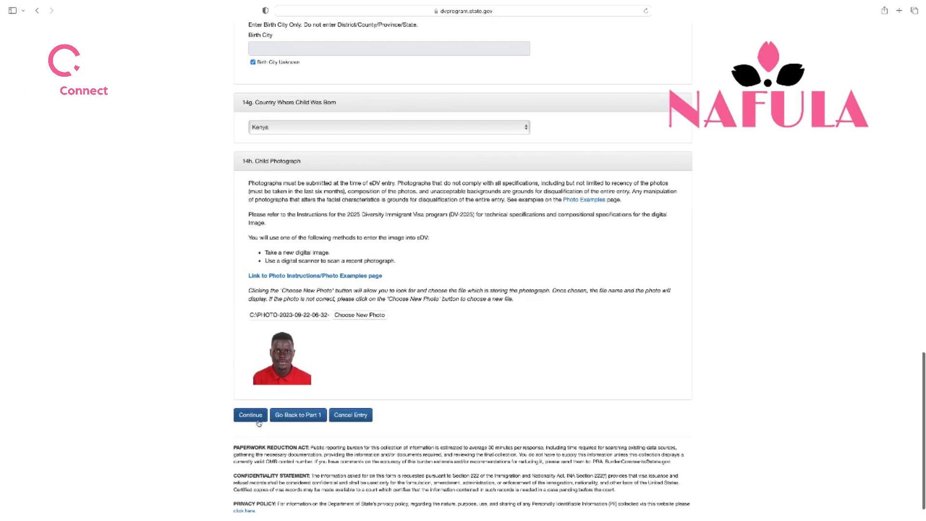
Continue from Part Two and read through the entrant, spouse and Child #1 summary page
left_click(259, 421)
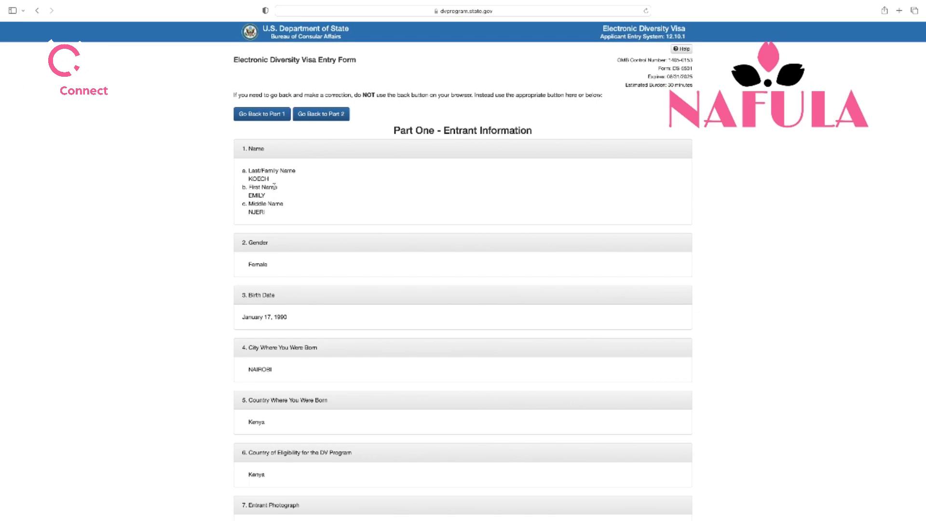
scroll(282, 216, "down", 4)
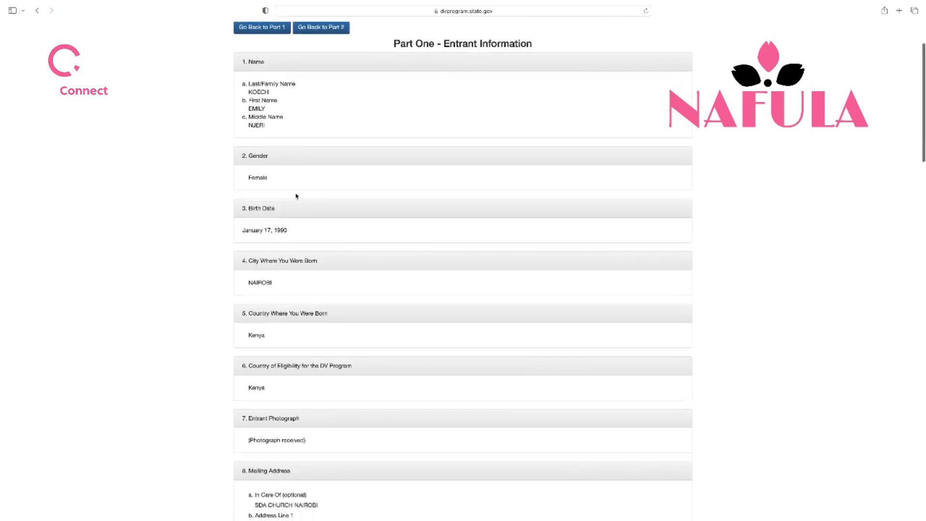
scroll(296, 230, "down", 5)
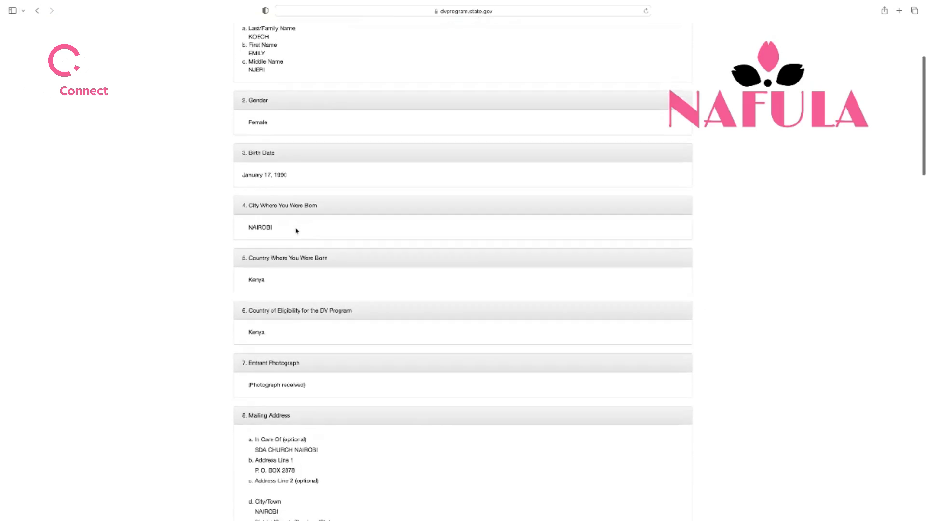
scroll(297, 230, "down", 5)
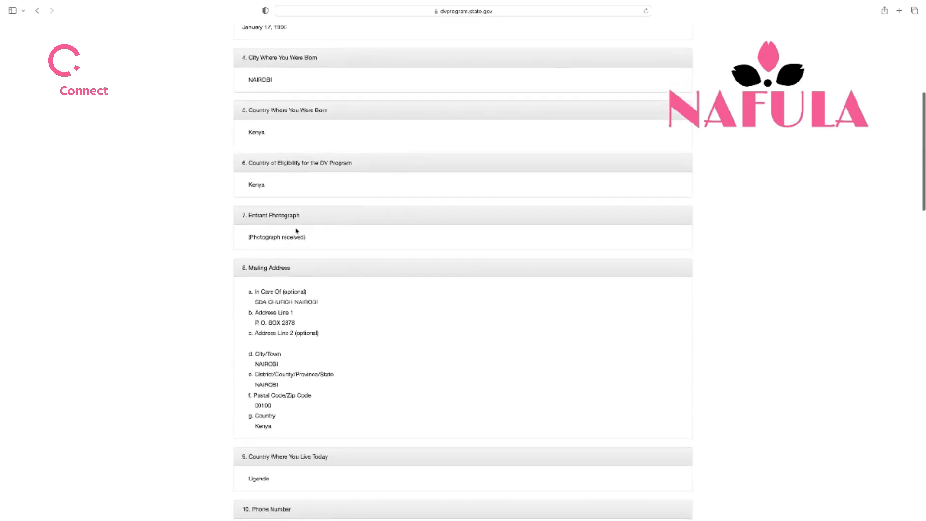
scroll(296, 231, "down", 1)
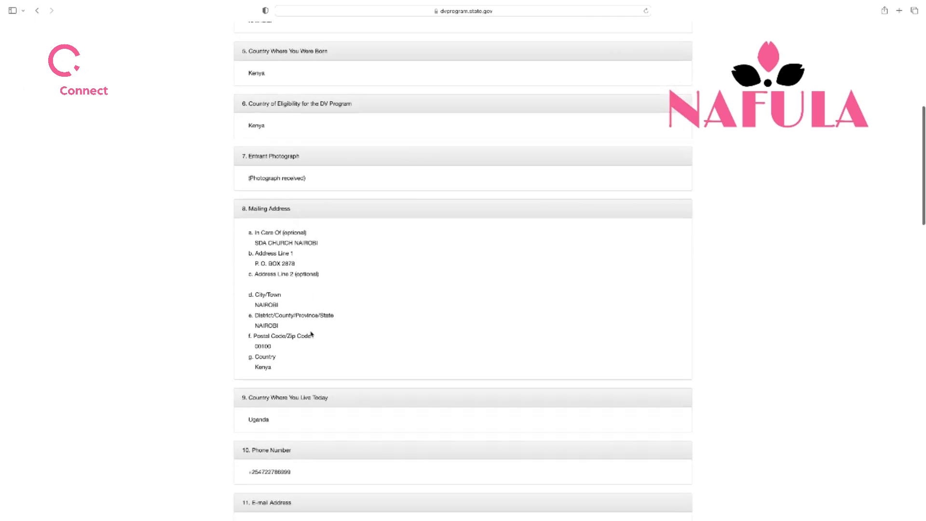
scroll(341, 282, "down", 9)
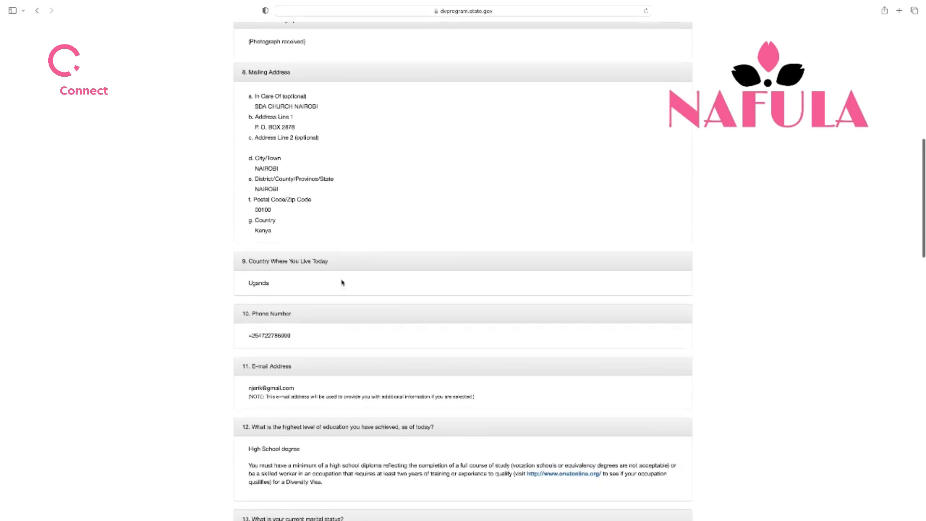
scroll(341, 282, "down", 3)
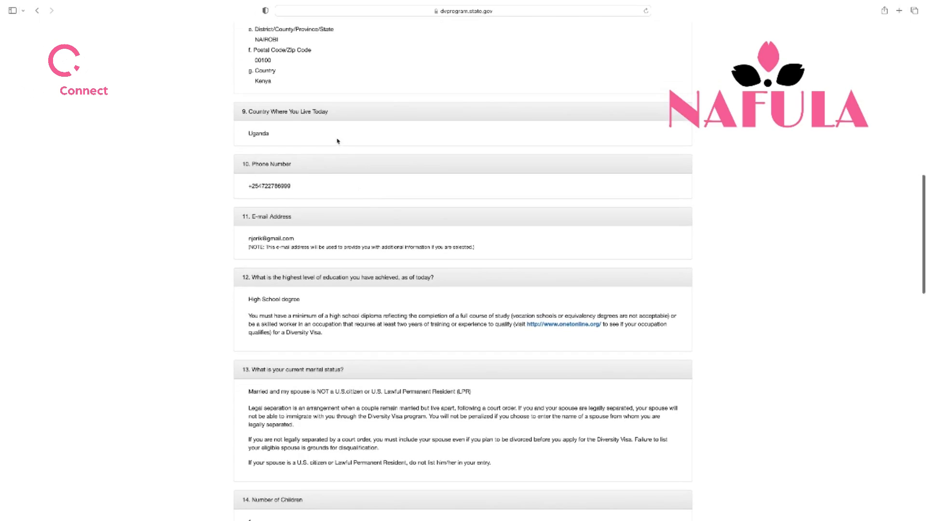
scroll(362, 152, "down", 2)
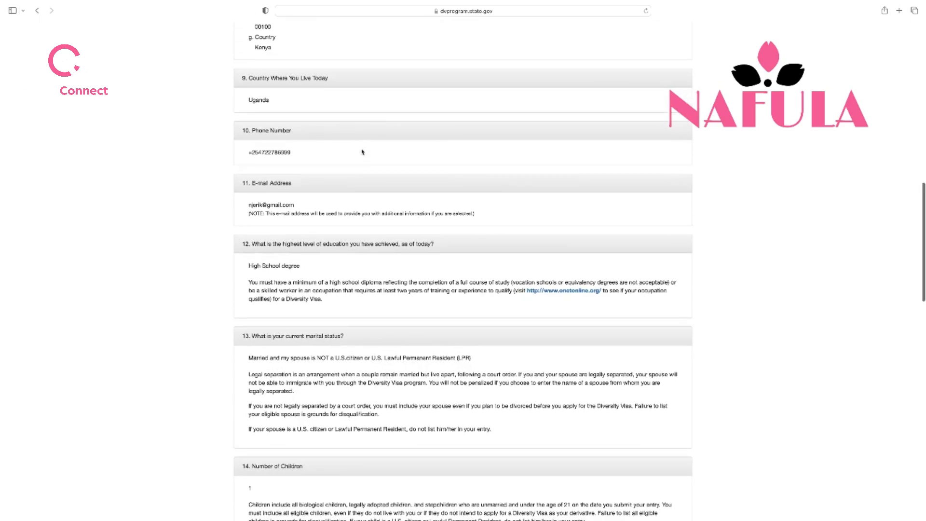
scroll(393, 192, "down", 3)
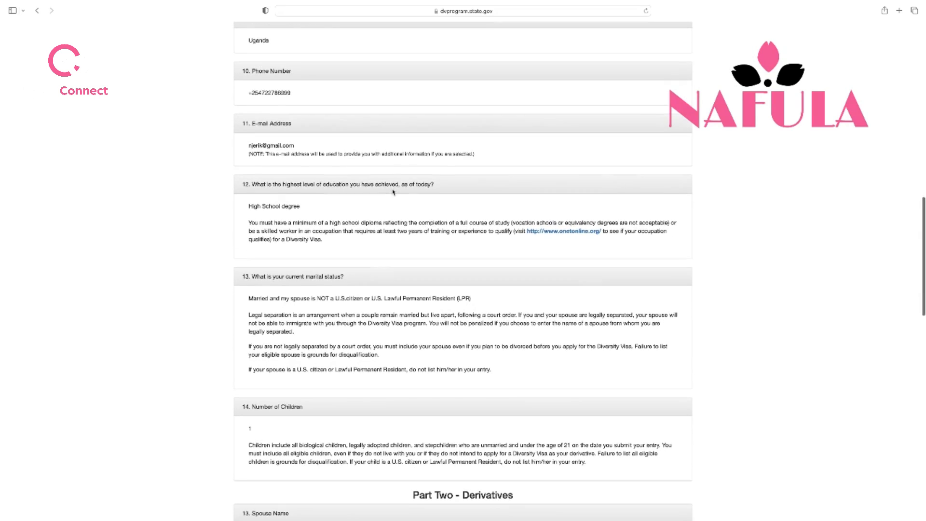
scroll(375, 202, "down", 5)
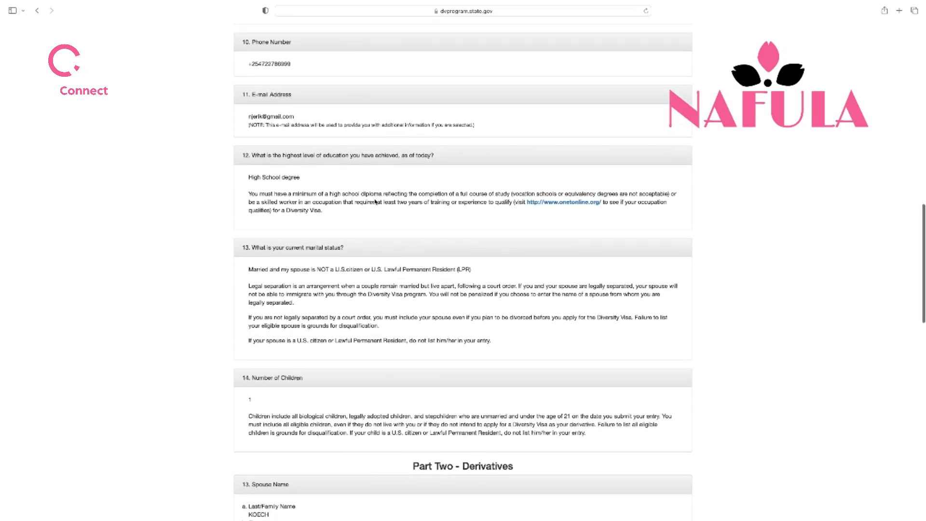
scroll(375, 202, "down", 7)
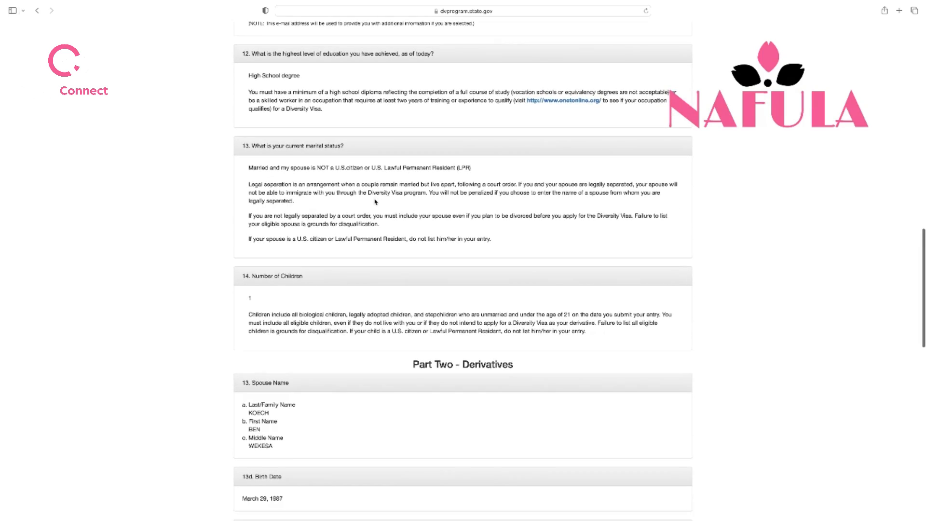
scroll(375, 201, "down", 5)
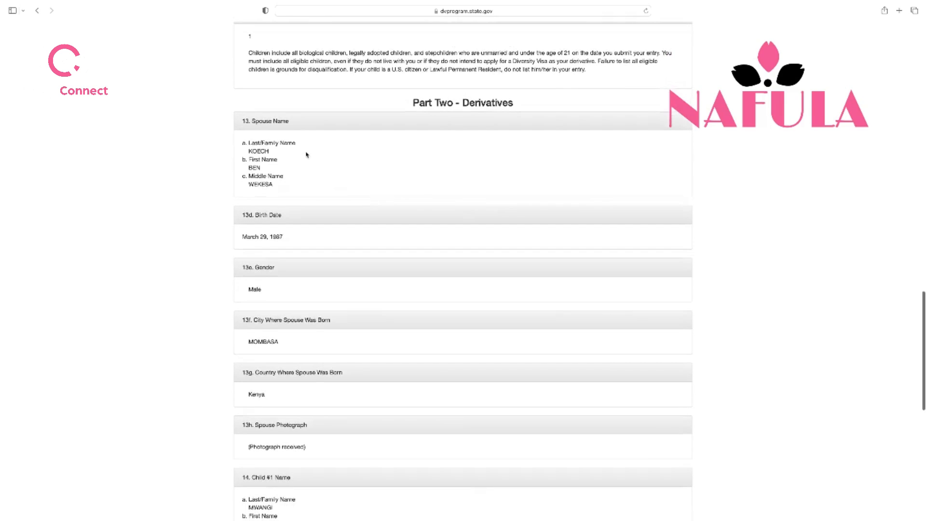
scroll(316, 299, "down", 5)
scroll(316, 300, "down", 4)
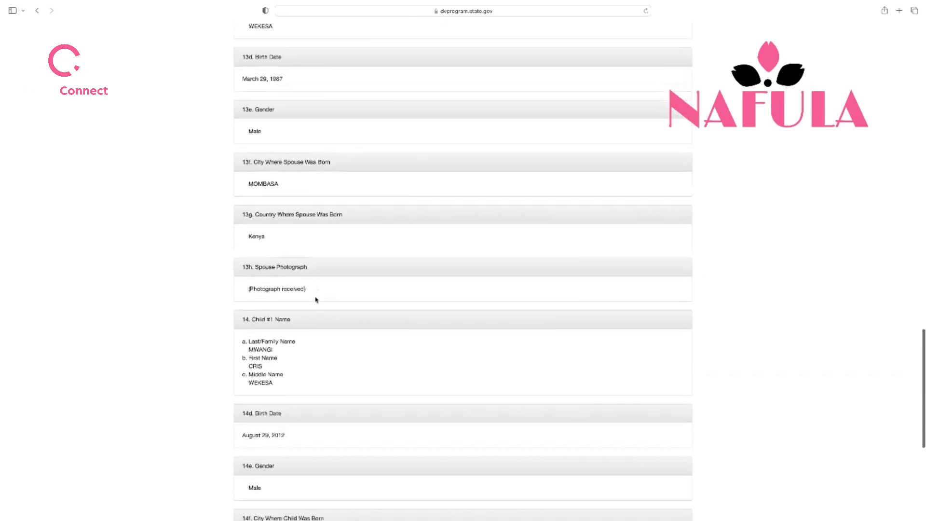
scroll(393, 317, "down", 10)
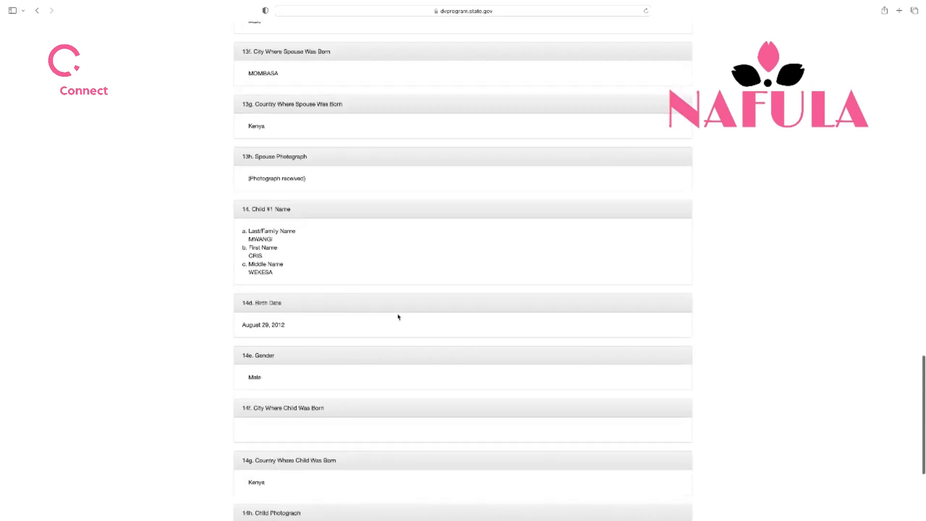